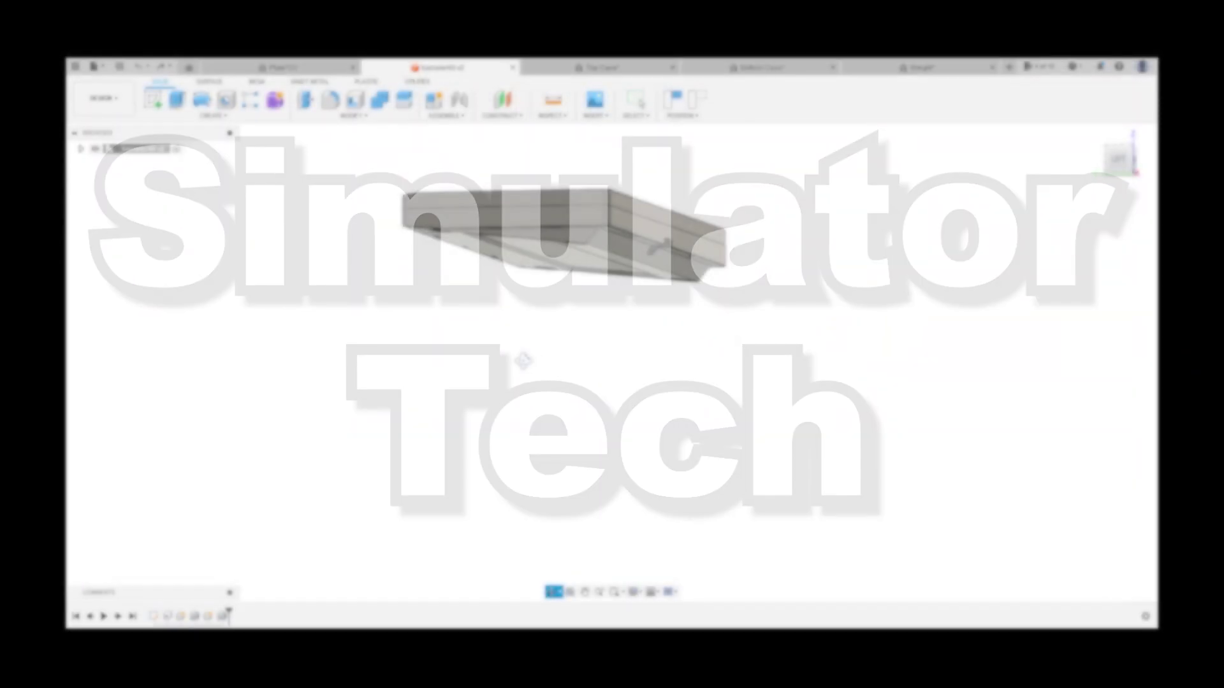
# Examine the underside and edges of the assembled hamster60 keyboard case.
pyautogui.moveTo(508, 353); pyautogui.dragTo(623, 236)
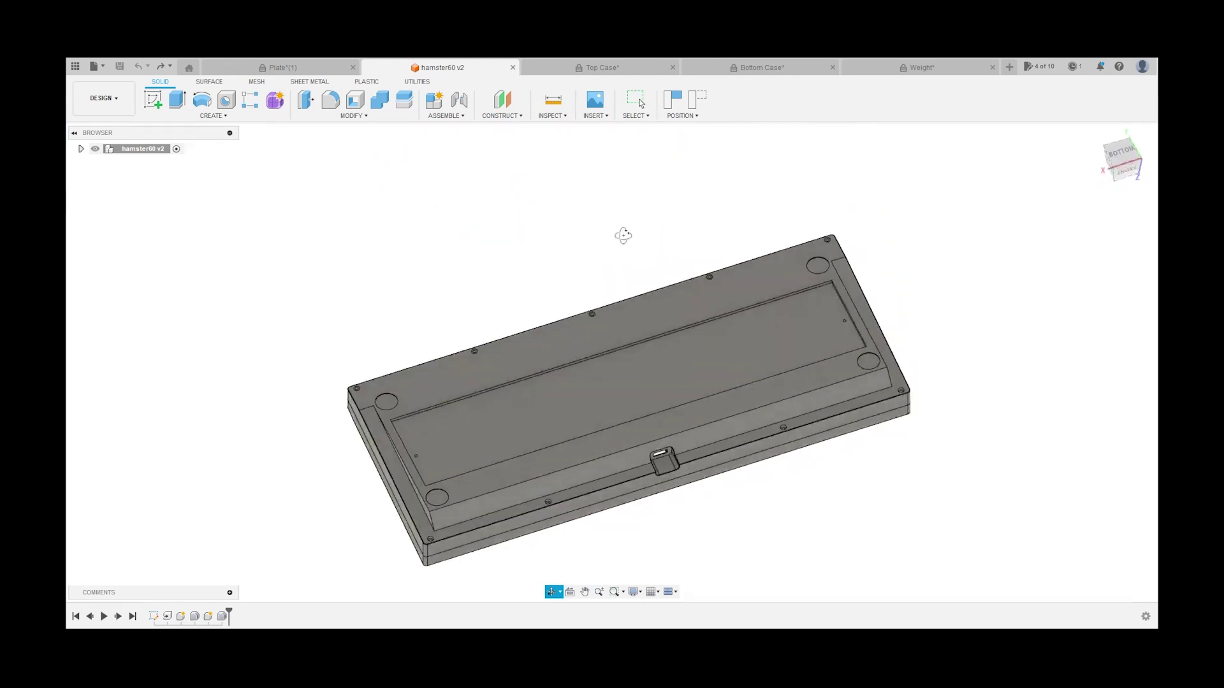
pyautogui.moveTo(522, 505); pyautogui.dragTo(645, 485)
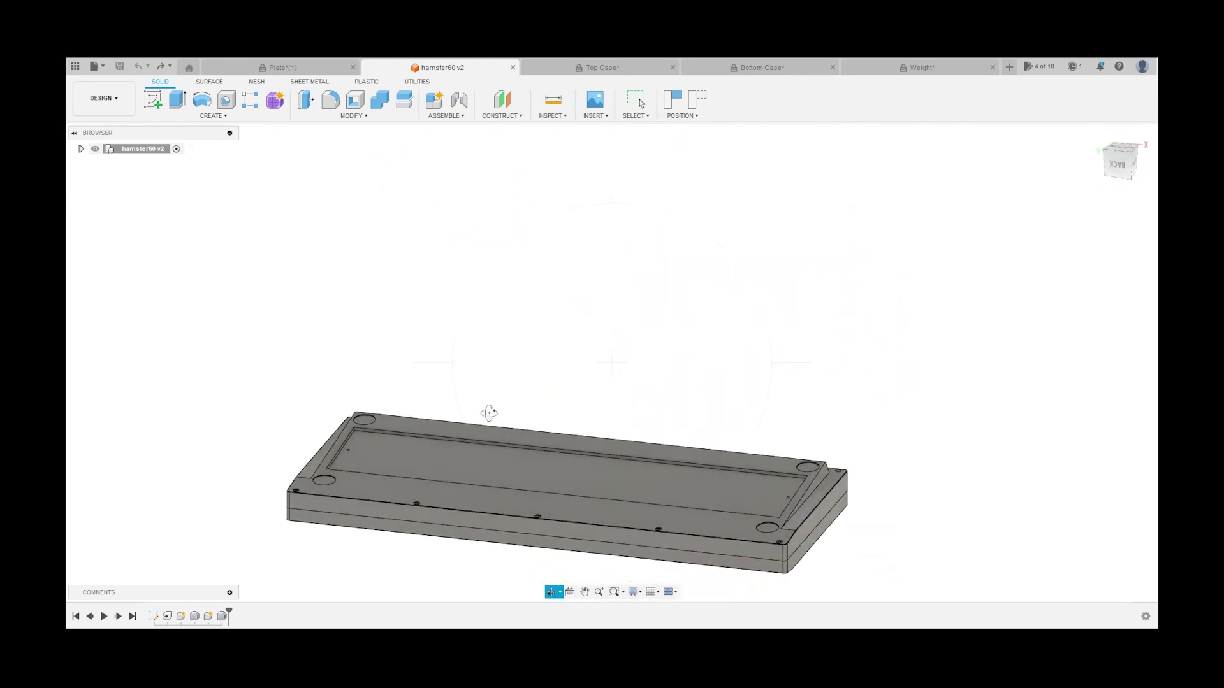
pyautogui.moveTo(490, 413); pyautogui.dragTo(609, 519)
pyautogui.moveTo(593, 453); pyautogui.dragTo(669, 497)
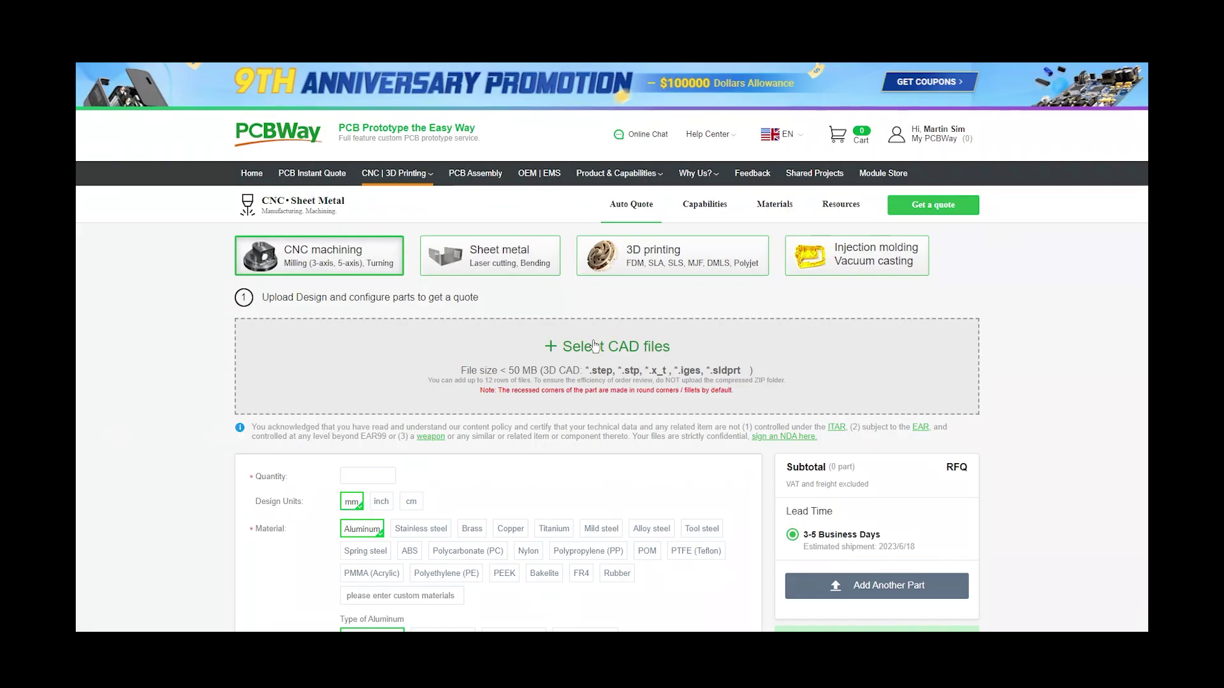
# Start selecting CAD files for the PCBWay CNC machining quote and open the "60% wkl design" folder.
pyautogui.click(593, 344)
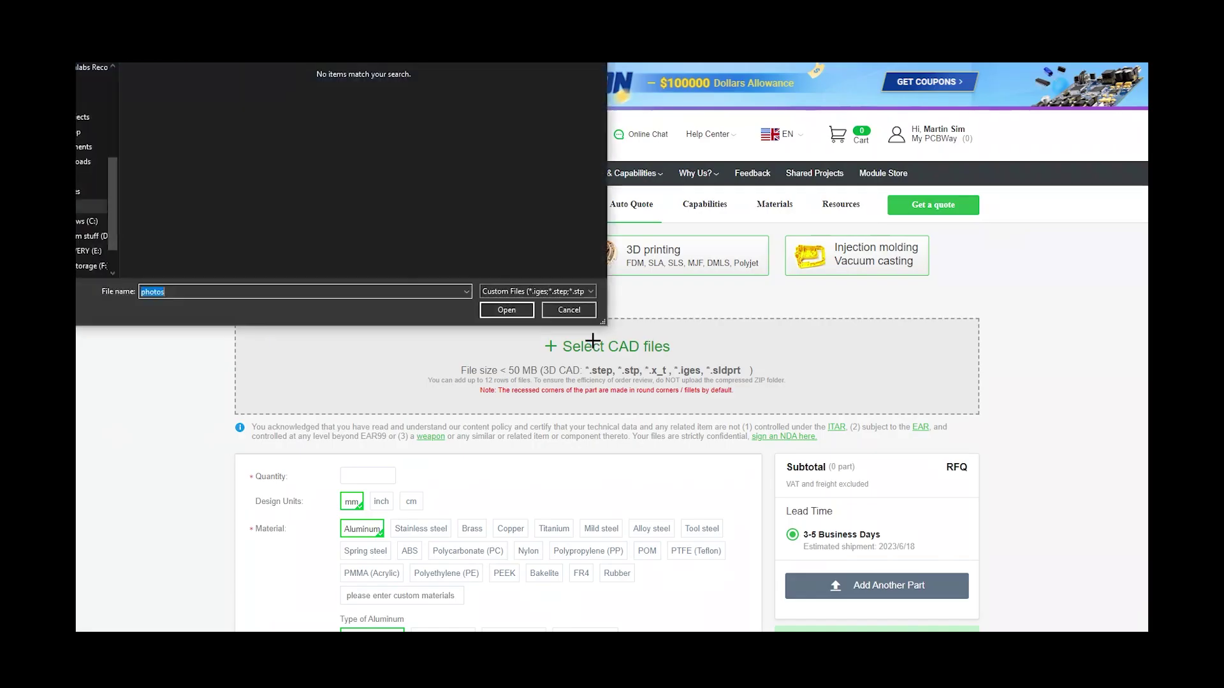
pyautogui.click(77, 223)
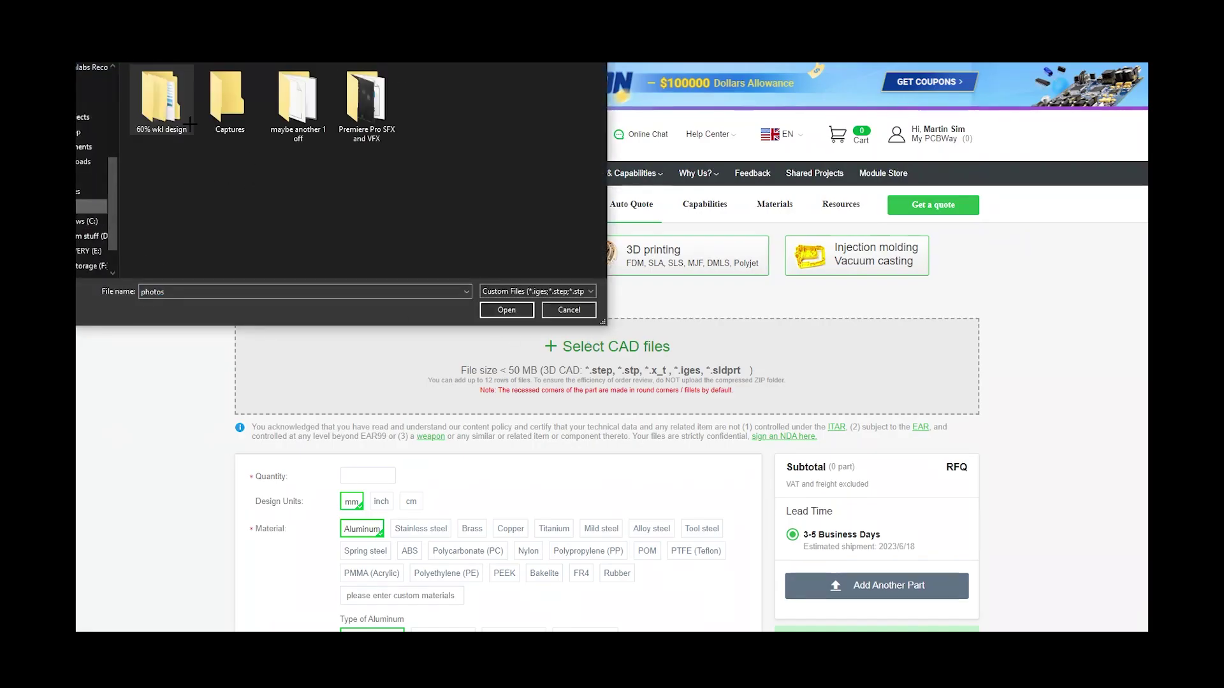
pyautogui.doubleClick(161, 98)
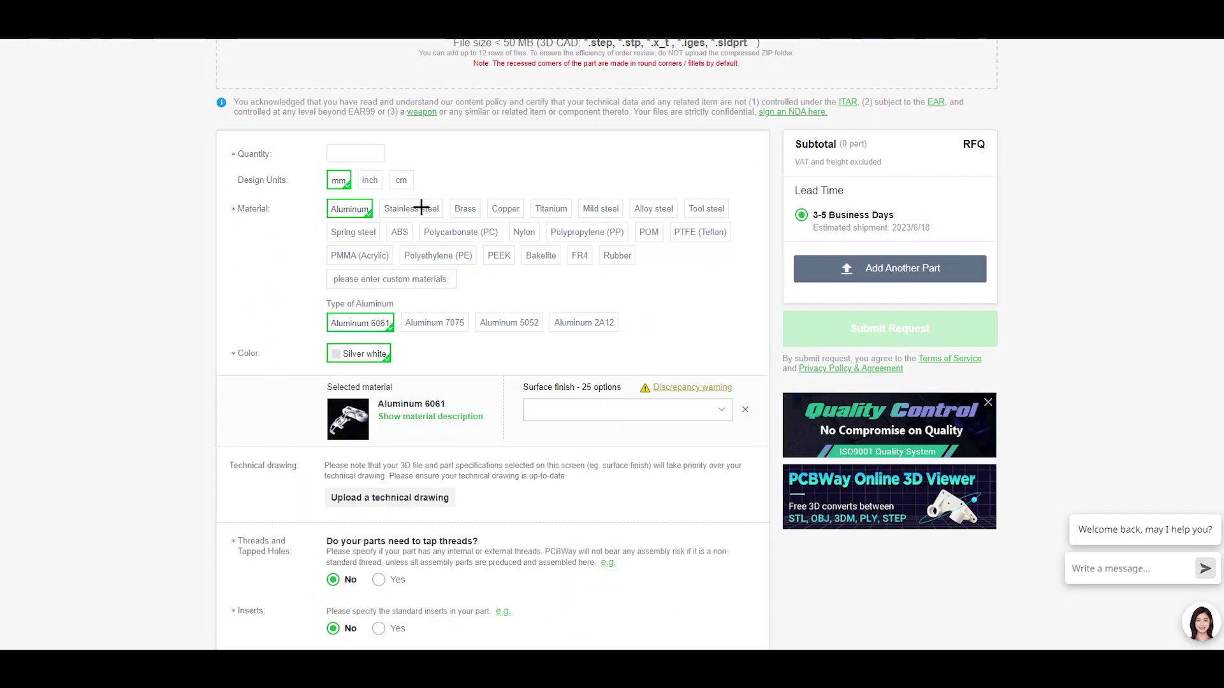
# Go through the stainless steel, brass, copper and titanium material options of the CNC quote.
pyautogui.click(421, 208)
pyautogui.click(465, 208)
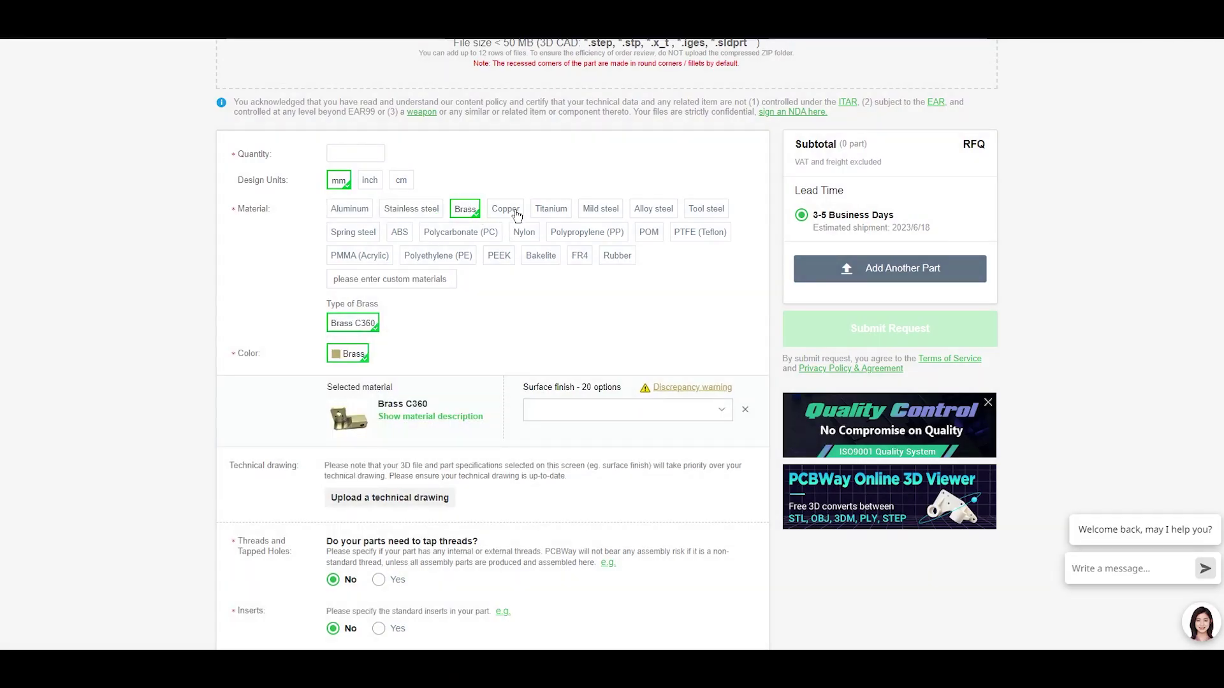
pyautogui.click(516, 212)
pyautogui.click(552, 211)
pyautogui.scroll(5, 541, 470)
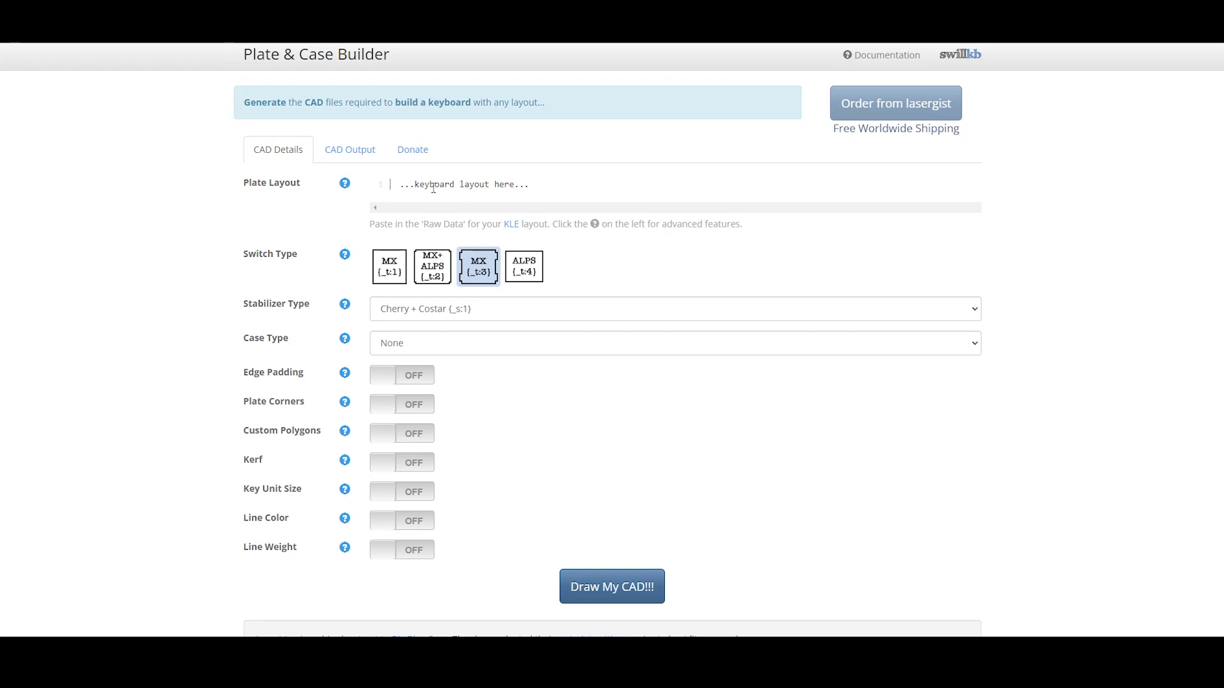
# In the Plate & Case Builder, paste the copied keyboard layout data as the plate layout and set the switch type to MX {_t:1}.
pyautogui.rightClick(412, 182)
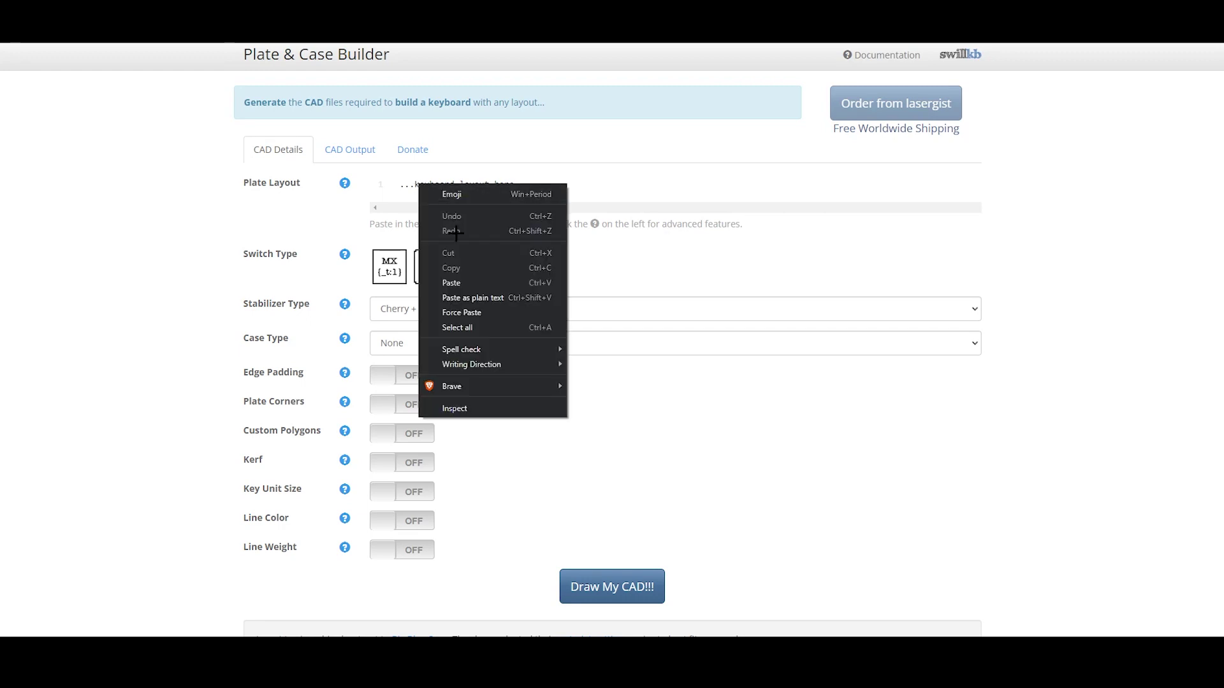
pyautogui.click(470, 278)
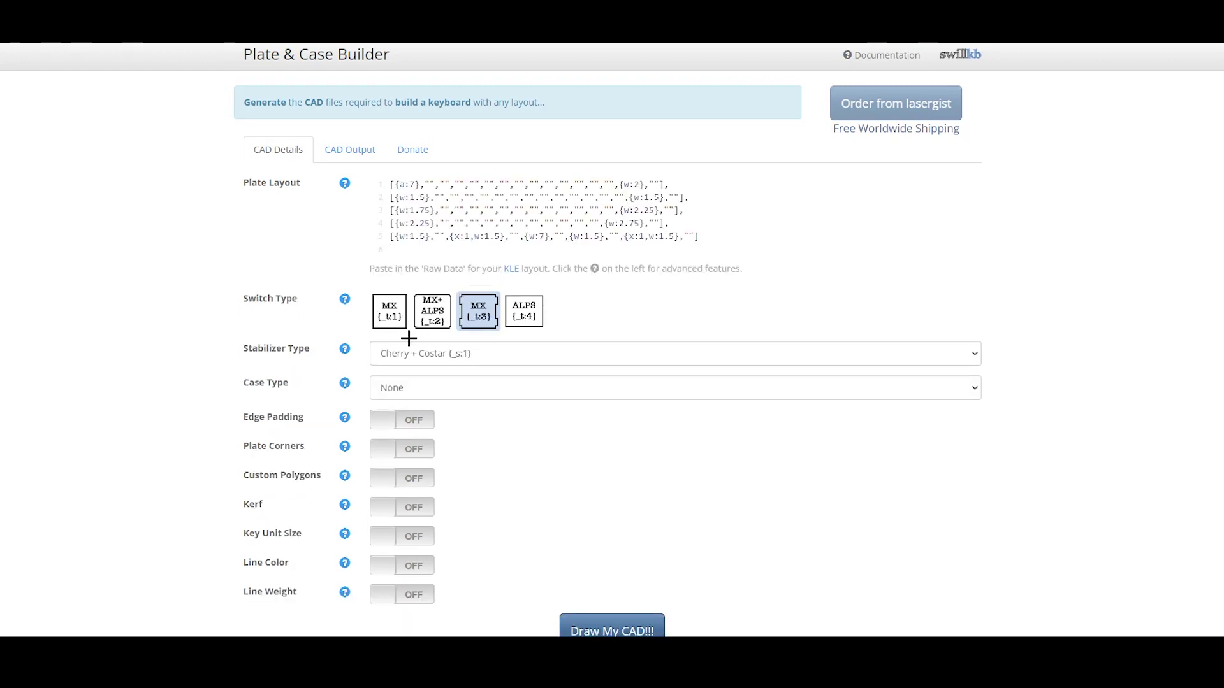
pyautogui.click(389, 316)
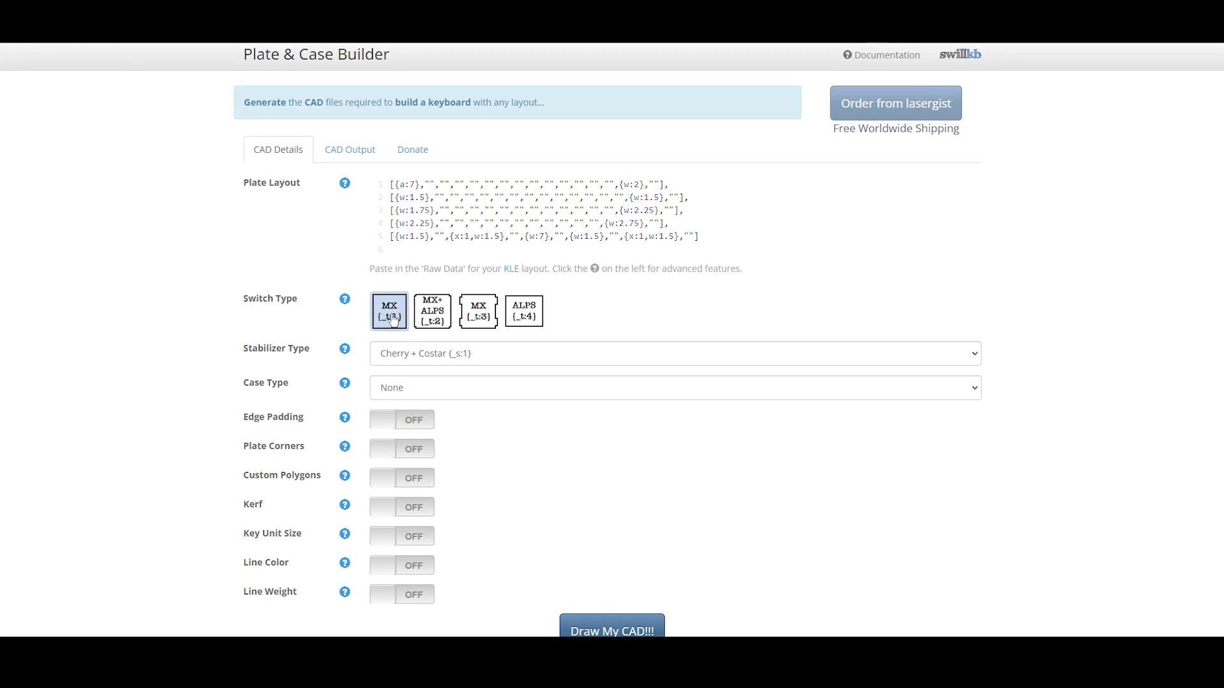
# Set the stabilizer type to Cherry Only {_s:2} and generate the plate's CAD drawing.
pyautogui.click(447, 355)
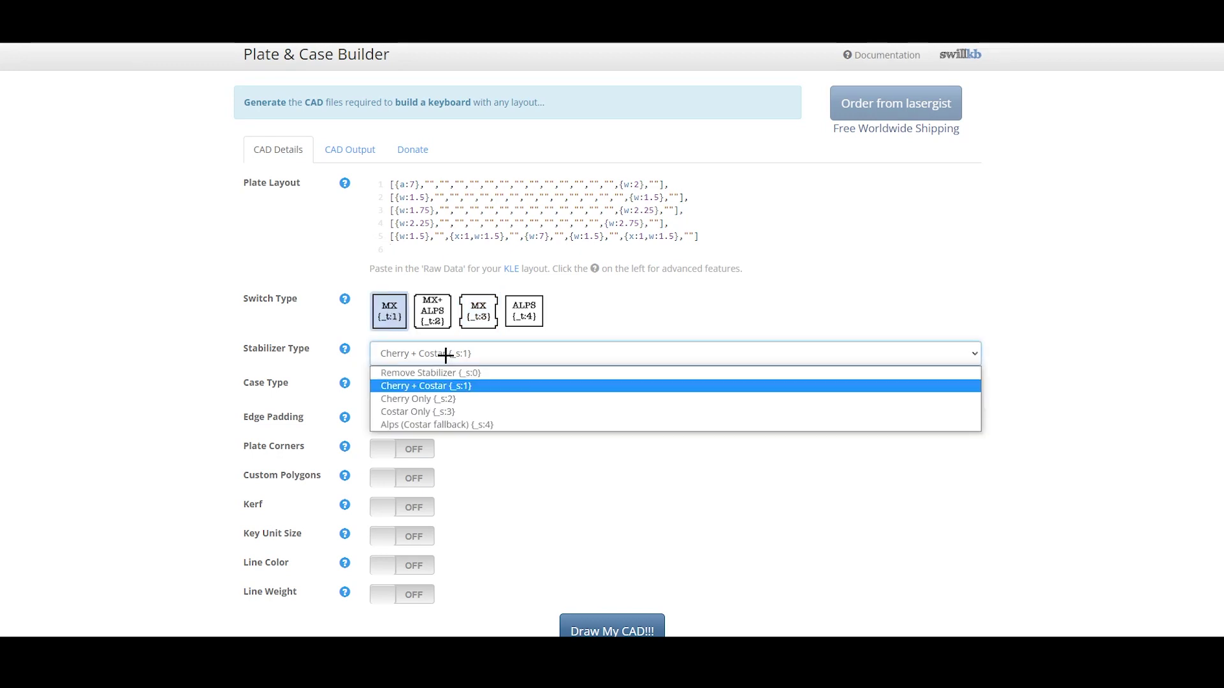
pyautogui.click(436, 398)
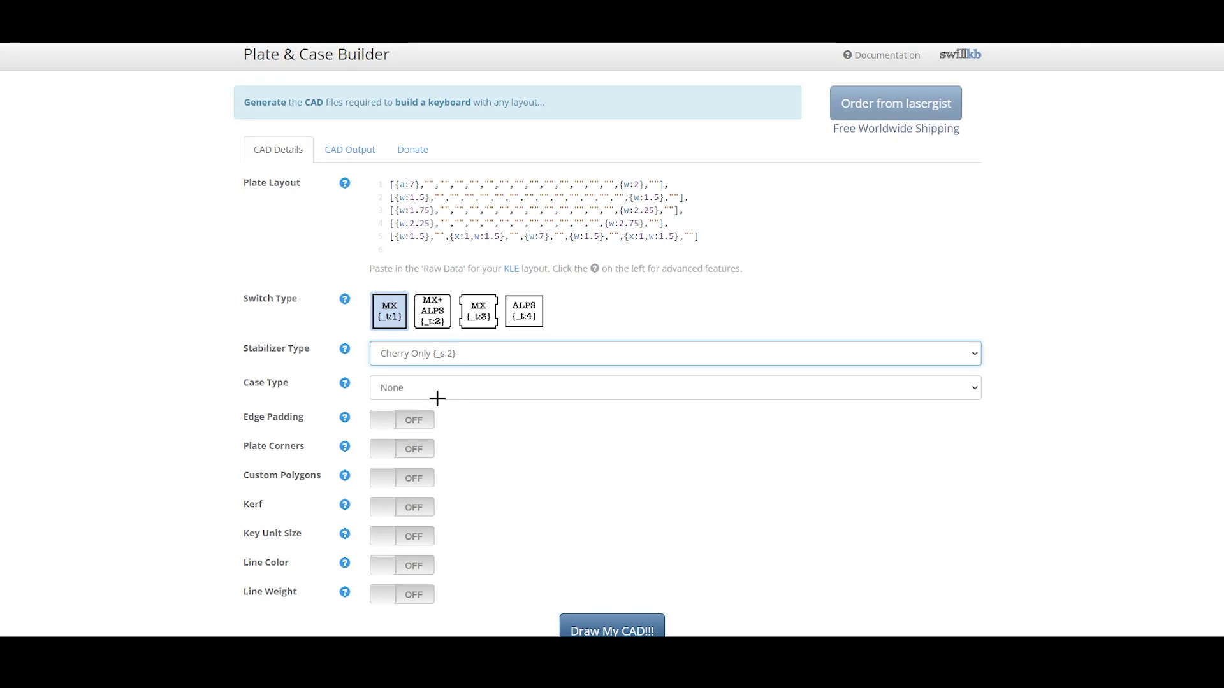
pyautogui.scroll(-2, 491, 448)
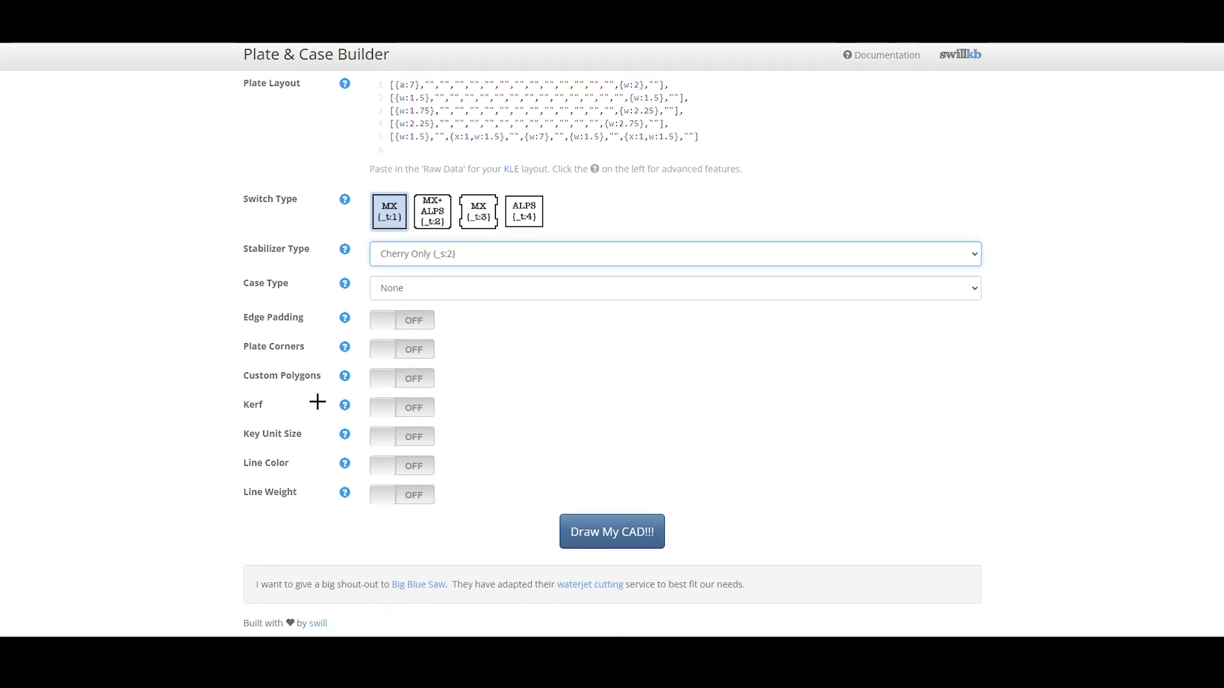
pyautogui.click(608, 535)
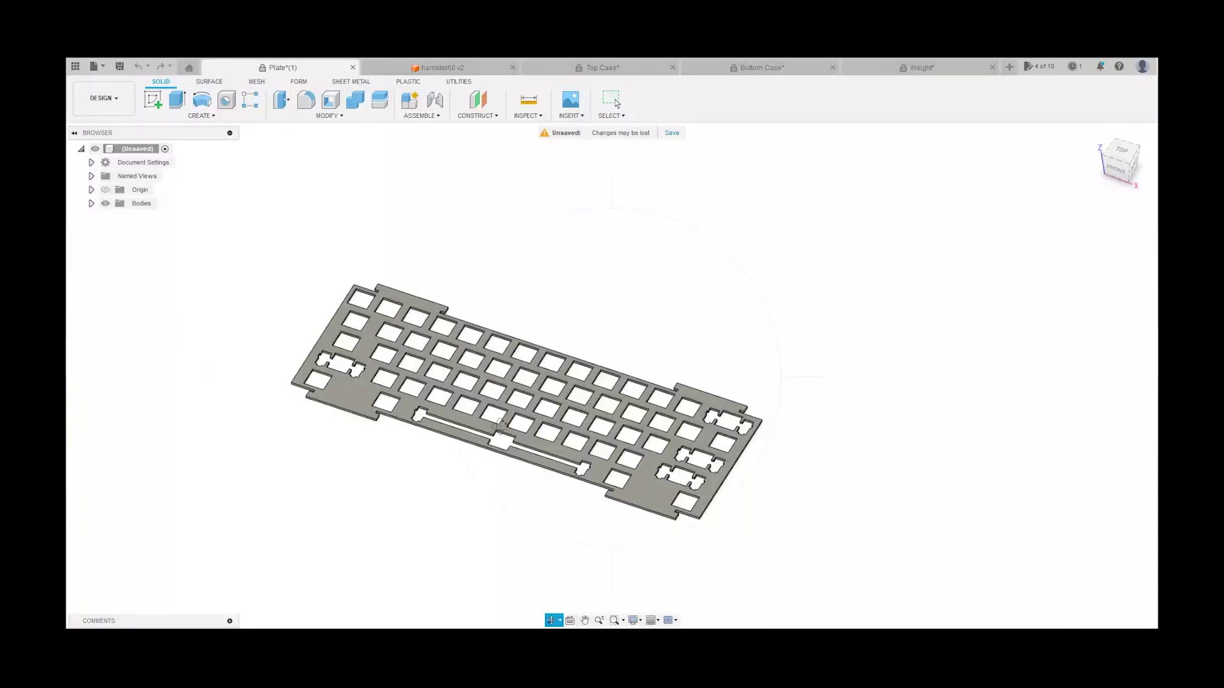
# Switch to the plate model in Fusion and examine its switch cutouts, stabilizer cutouts and edge tabs.
pyautogui.moveTo(499, 424); pyautogui.dragTo(243, 287, button='middle')
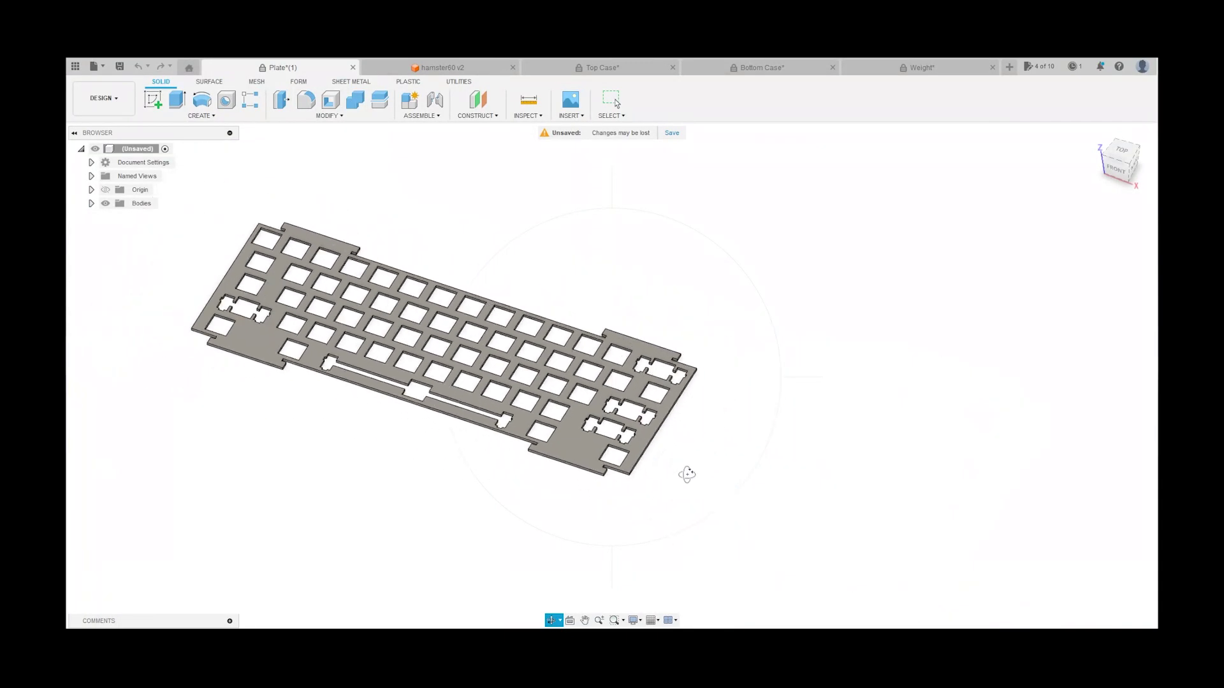
pyautogui.scroll(4, 397, 332)
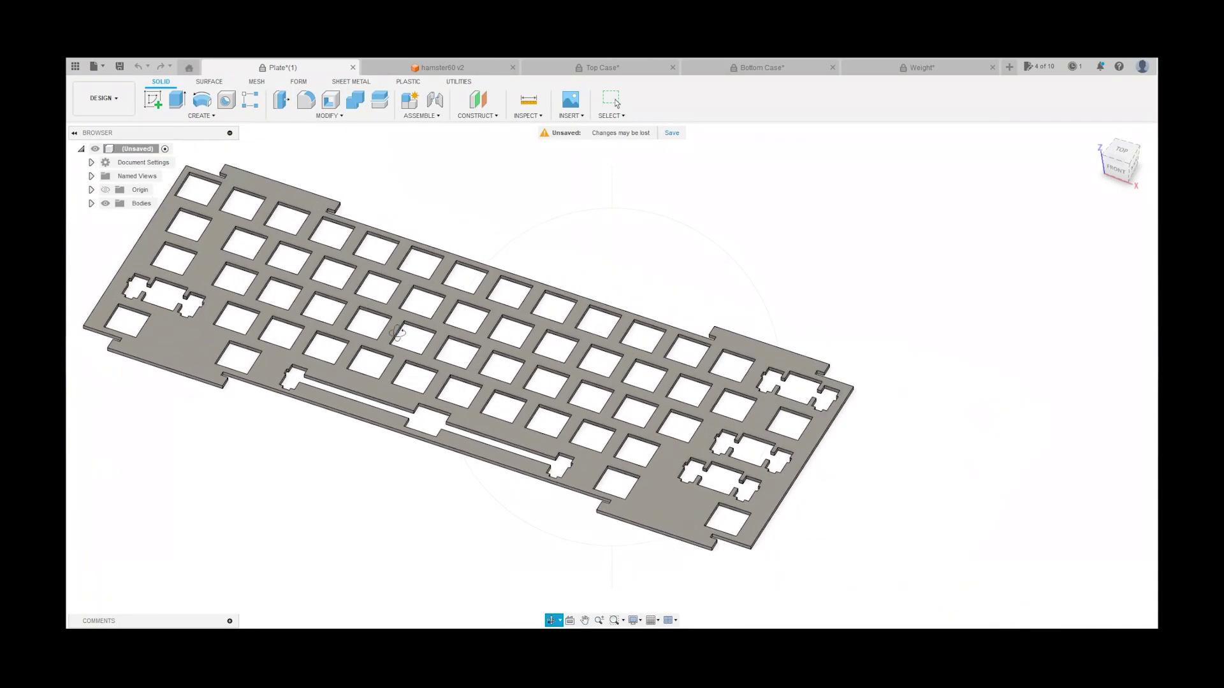
pyautogui.scroll(-2, 485, 435)
pyautogui.scroll(6, 607, 451)
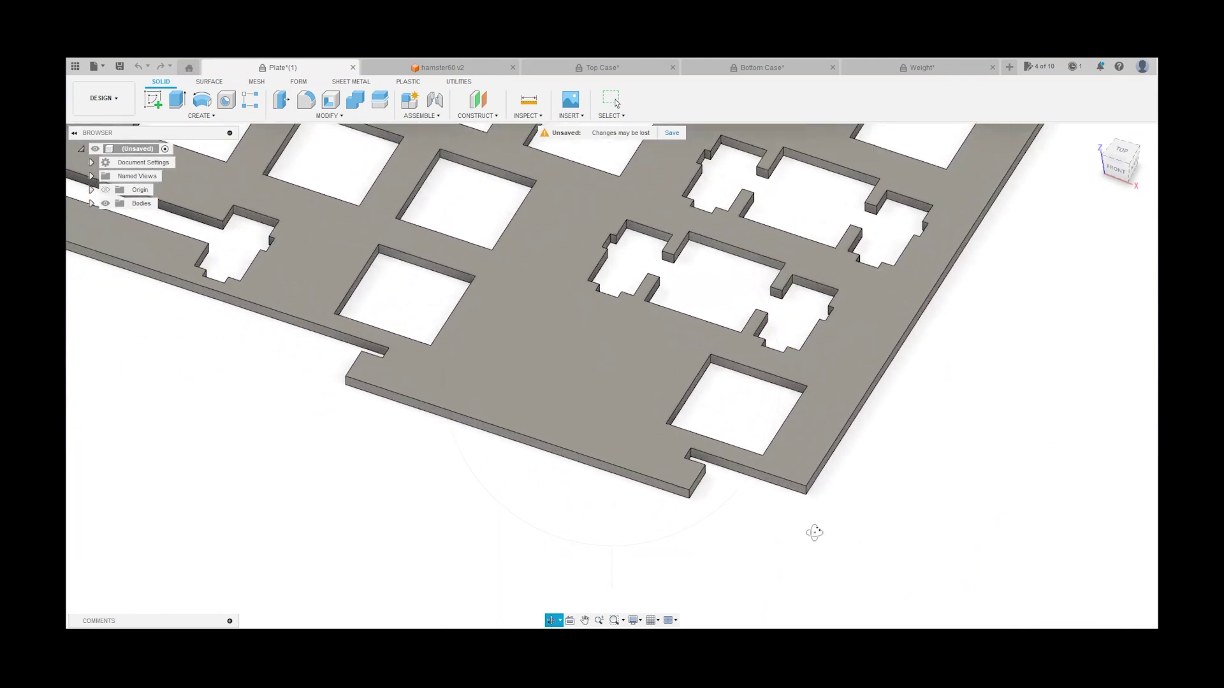
pyautogui.scroll(-8, 837, 535)
pyautogui.scroll(-1, 347, 352)
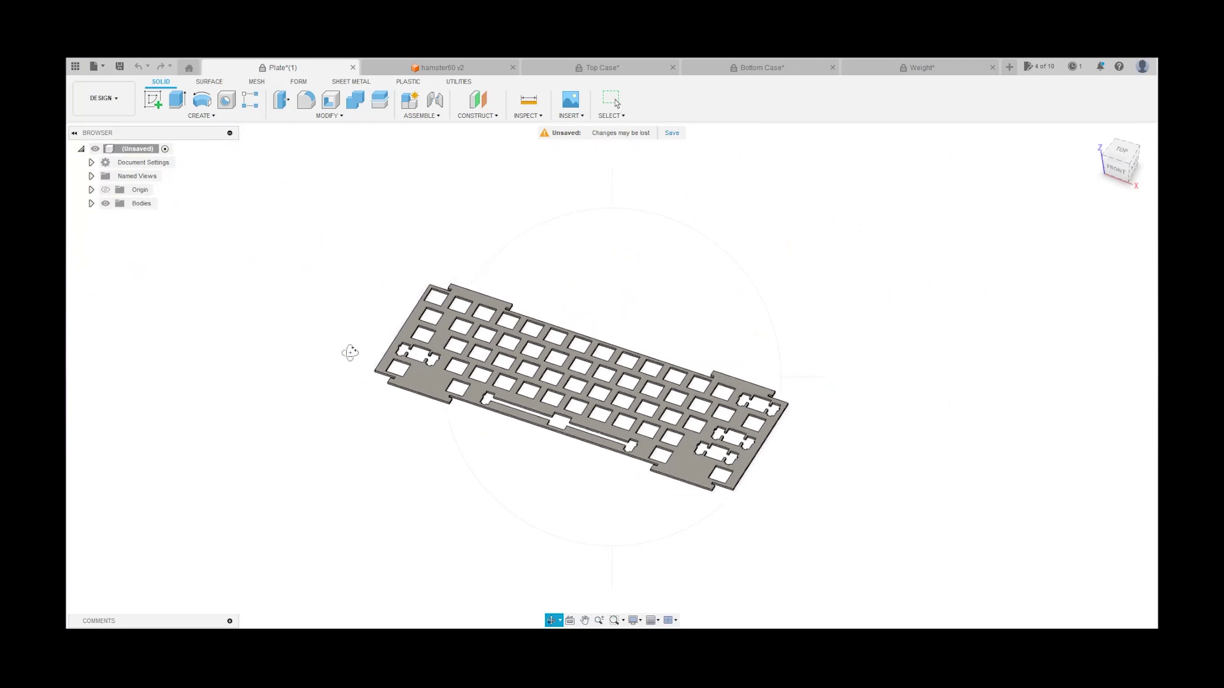
pyautogui.scroll(3, 556, 463)
pyautogui.scroll(3, 544, 446)
pyautogui.scroll(-3, 453, 464)
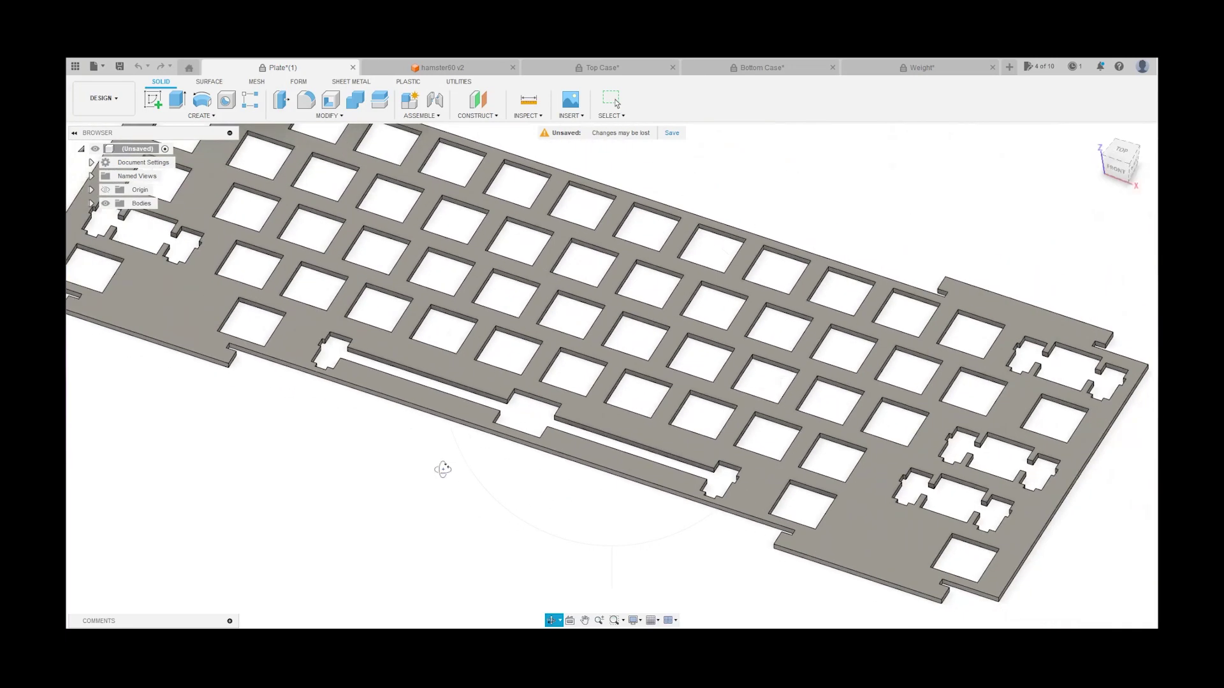
# Create a sketch on the plate's left side face and dimension the plate's thickness.
pyautogui.moveTo(506, 399); pyautogui.dragTo(423, 380)
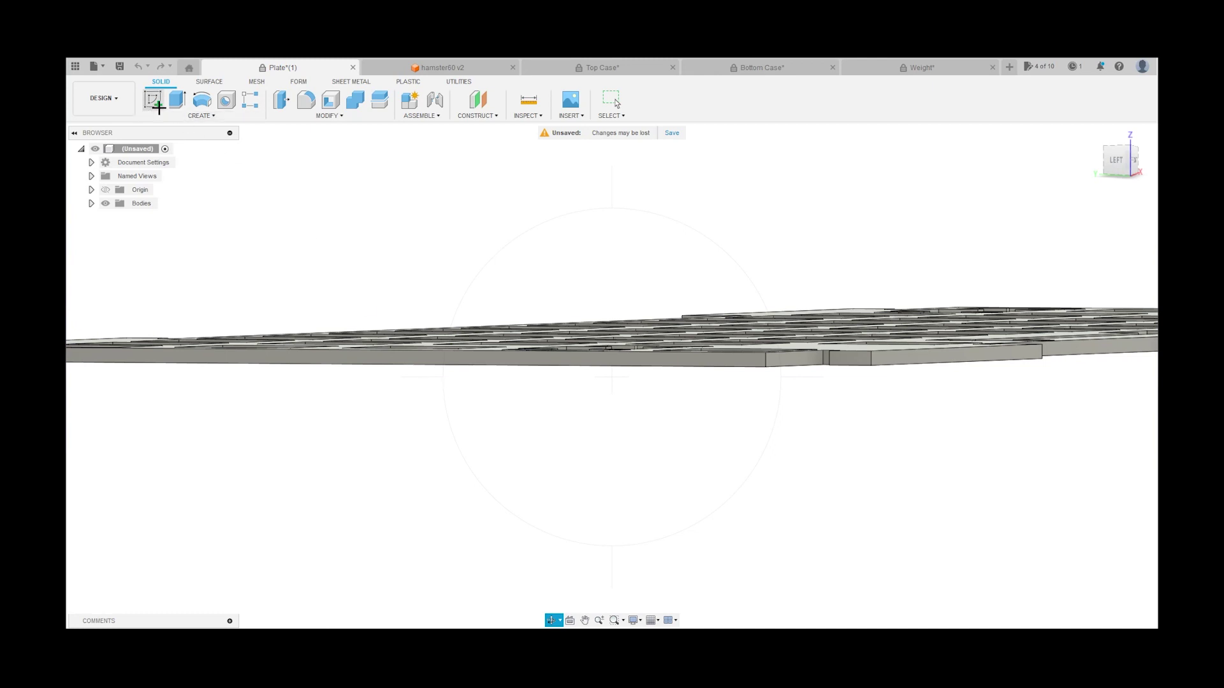
pyautogui.click(157, 105)
pyautogui.click(546, 363)
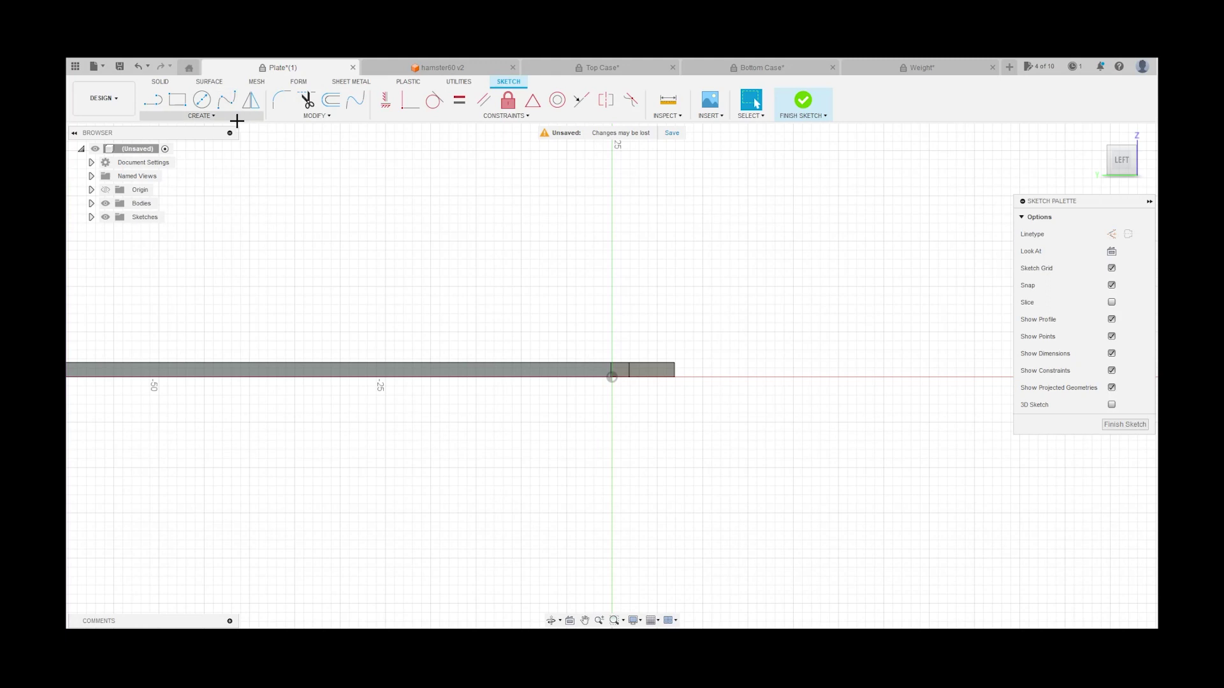
pyautogui.click(451, 363)
pyautogui.click(458, 377)
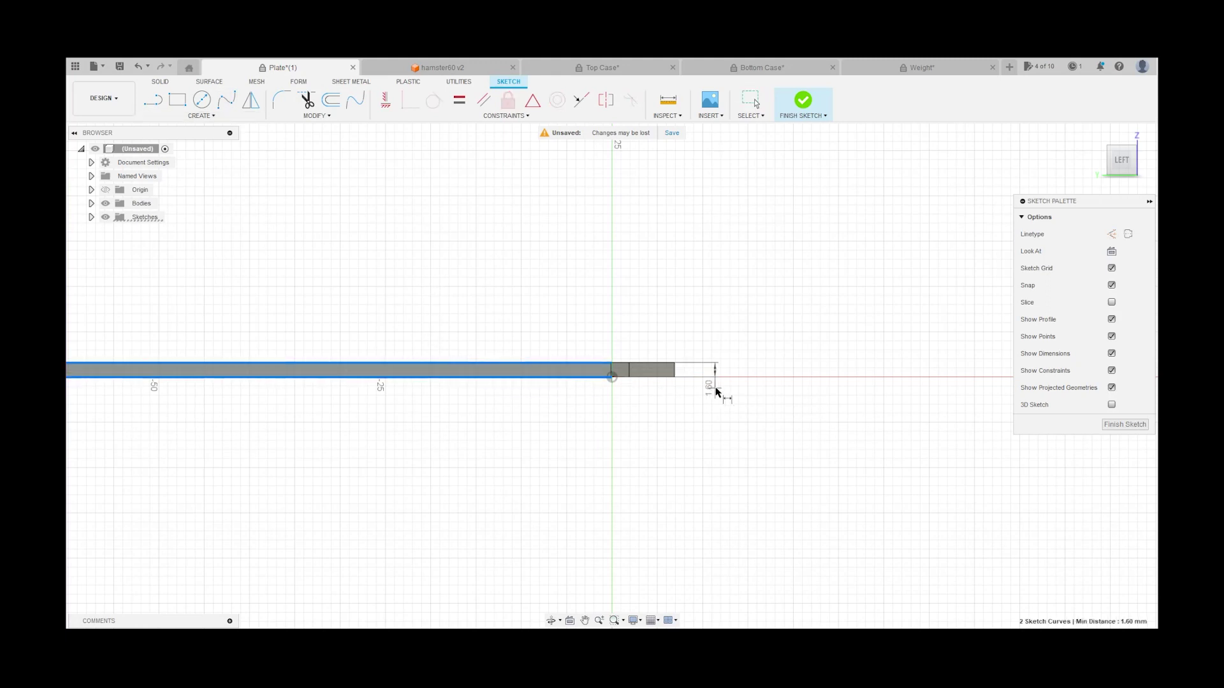
pyautogui.click(717, 392)
pyautogui.click(681, 380)
pyautogui.scroll(2, 743, 408)
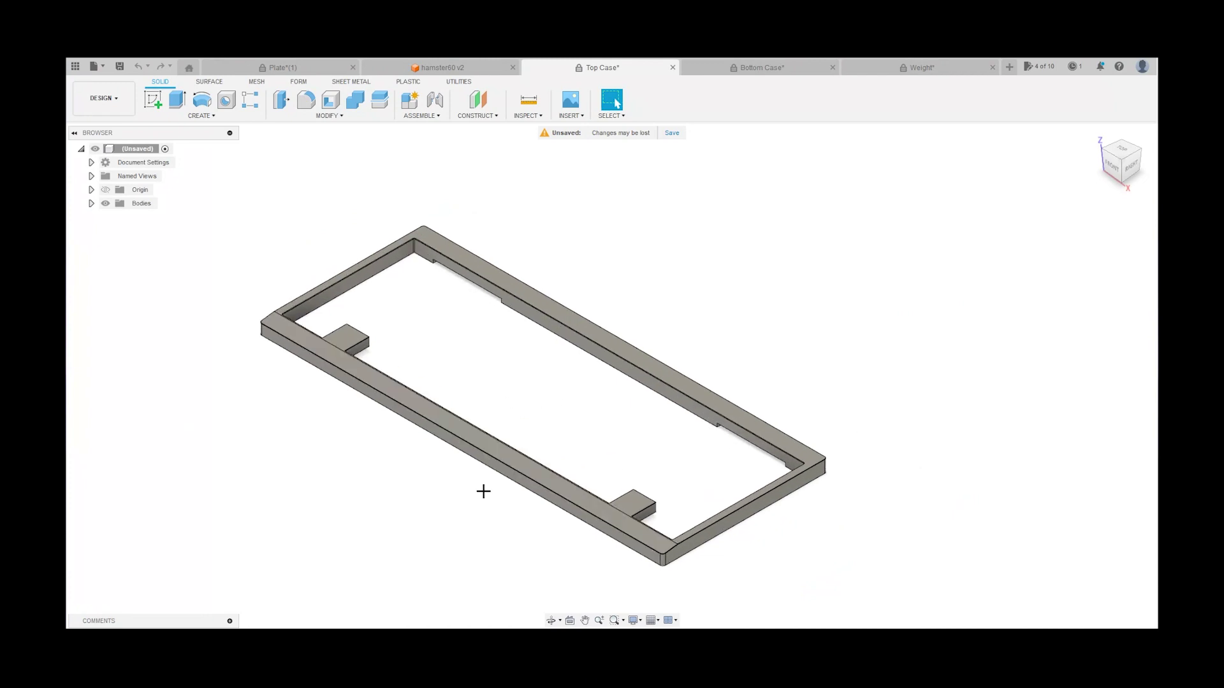
# Examine the Top Case frame and the rectangular blocks on its front inner edge.
pyautogui.moveTo(572, 569); pyautogui.dragTo(640, 409)
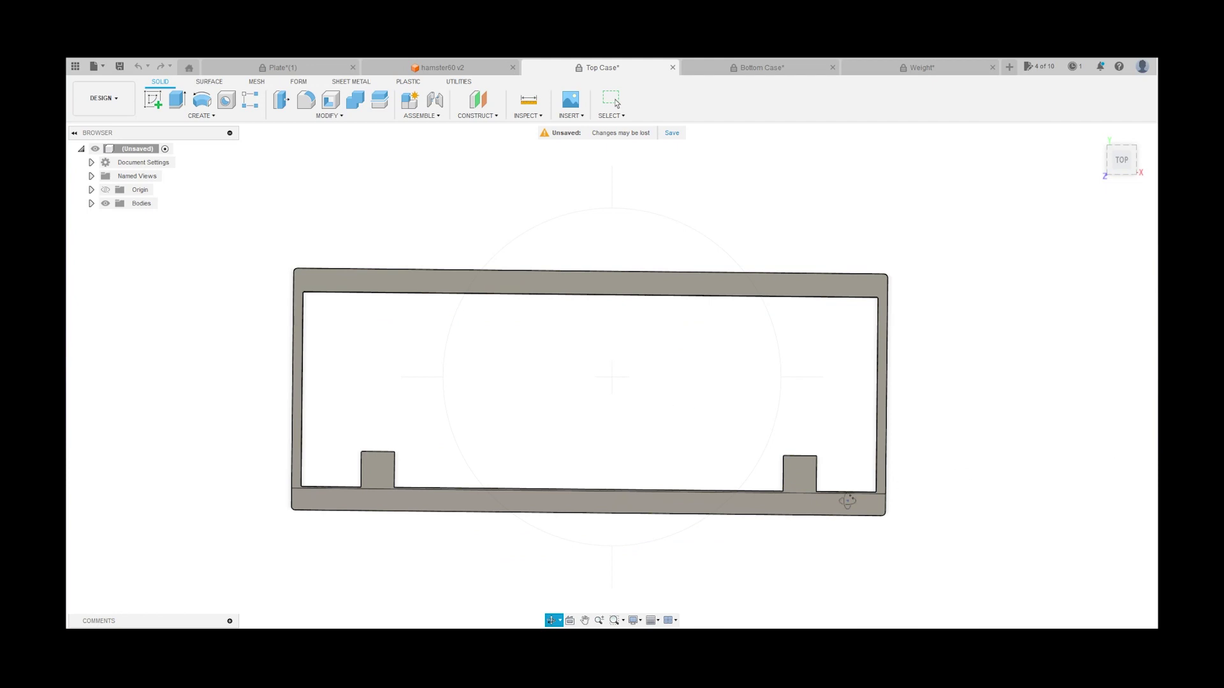
pyautogui.keyDown('shift'); pyautogui.moveTo(848, 501); pyautogui.dragTo(795, 456, button='middle'); pyautogui.keyUp('shift')
pyautogui.scroll(5, 740, 519)
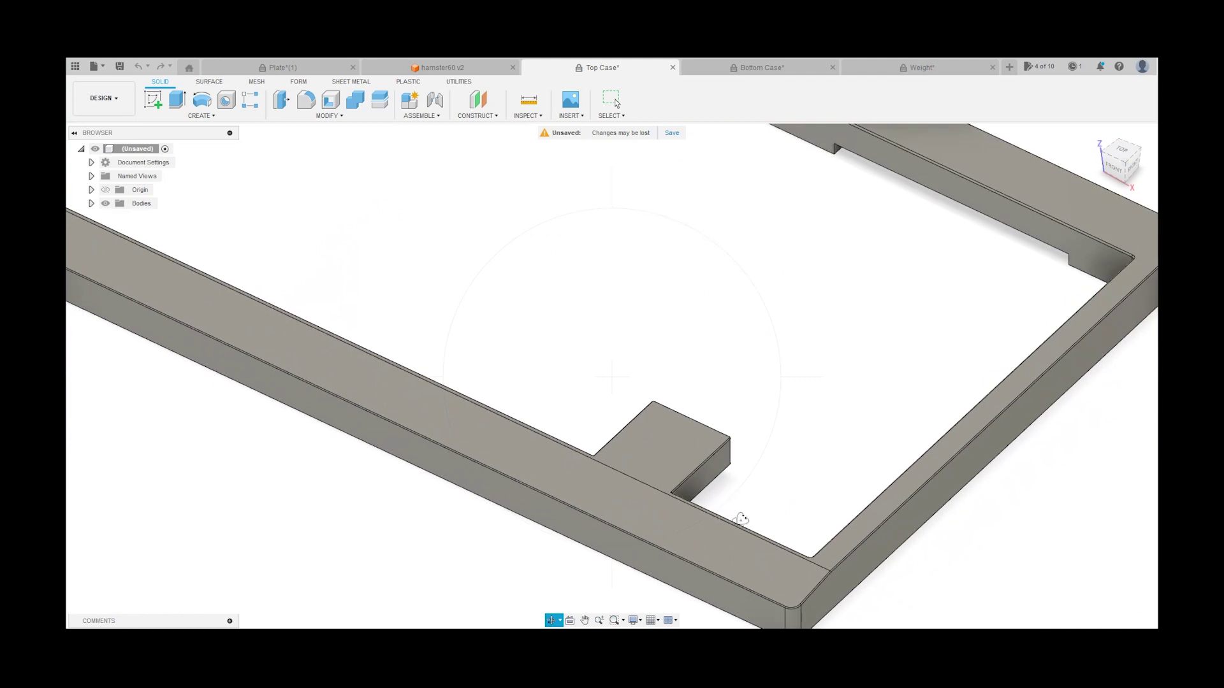
pyautogui.keyDown('shift'); pyautogui.moveTo(741, 520); pyautogui.dragTo(649, 421, button='middle'); pyautogui.keyUp('shift')
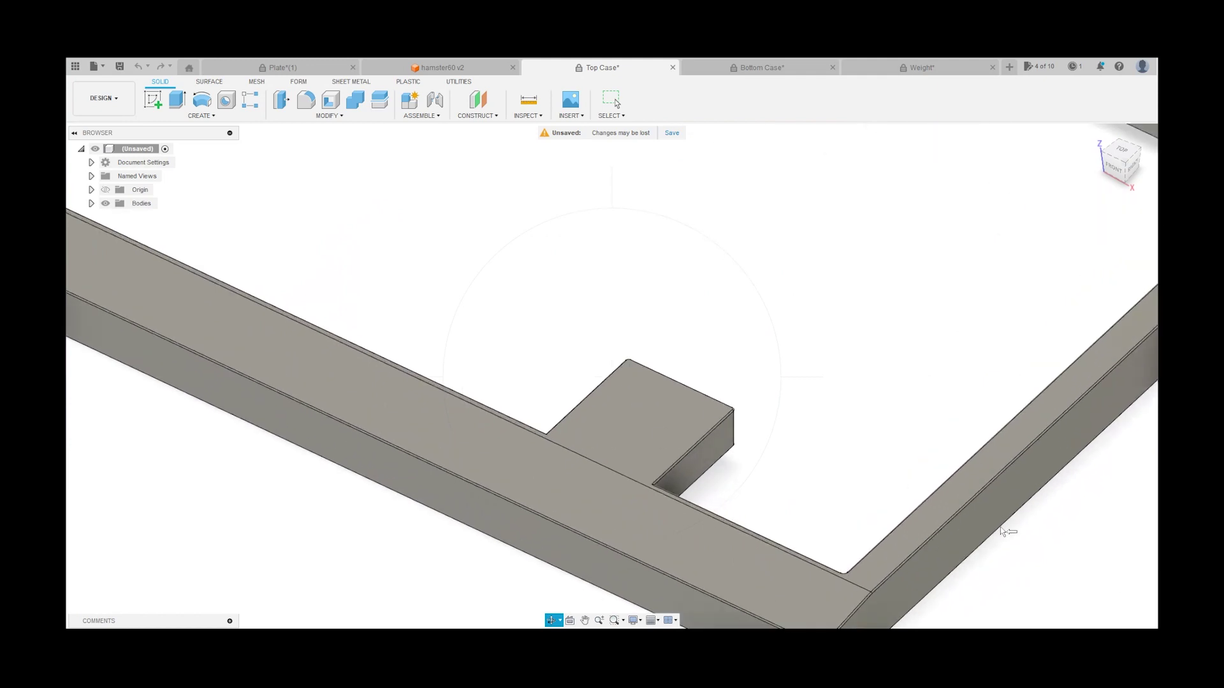
pyautogui.scroll(-5, 831, 459)
pyautogui.keyDown('shift'); pyautogui.moveTo(578, 509); pyautogui.dragTo(680, 478, button='middle'); pyautogui.keyUp('shift')
# Examine the Top Case's front corner profile and the screw holes and recesses on its underside.
pyautogui.scroll(3, 508, 424)
pyautogui.keyDown('shift'); pyautogui.moveTo(625, 410); pyautogui.dragTo(628, 410, button='middle'); pyautogui.keyUp('shift')
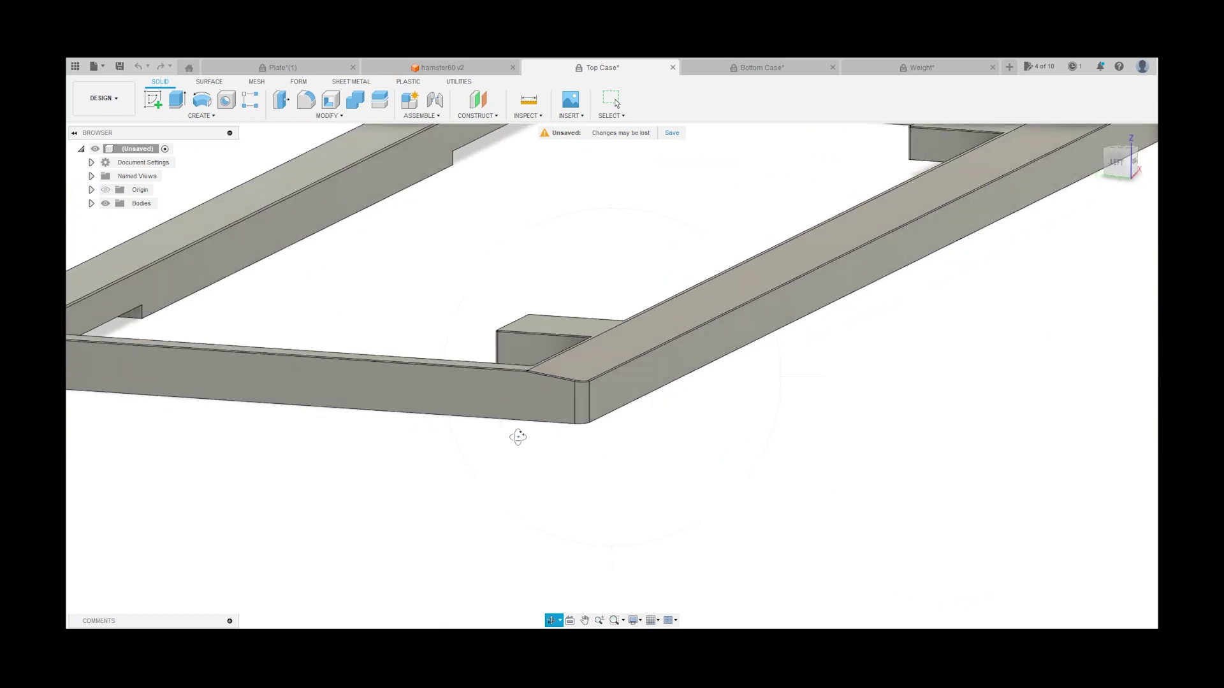
pyautogui.moveTo(483, 413)
pyautogui.keyDown('shift'); pyautogui.mouseDown(button='middle')
pyautogui.moveTo(495, 437)
pyautogui.moveTo(459, 434)
pyautogui.moveTo(869, 331)
pyautogui.moveTo(630, 487)
pyautogui.moveTo(482, 394)
pyautogui.mouseUp(button='middle'); pyautogui.keyUp('shift')
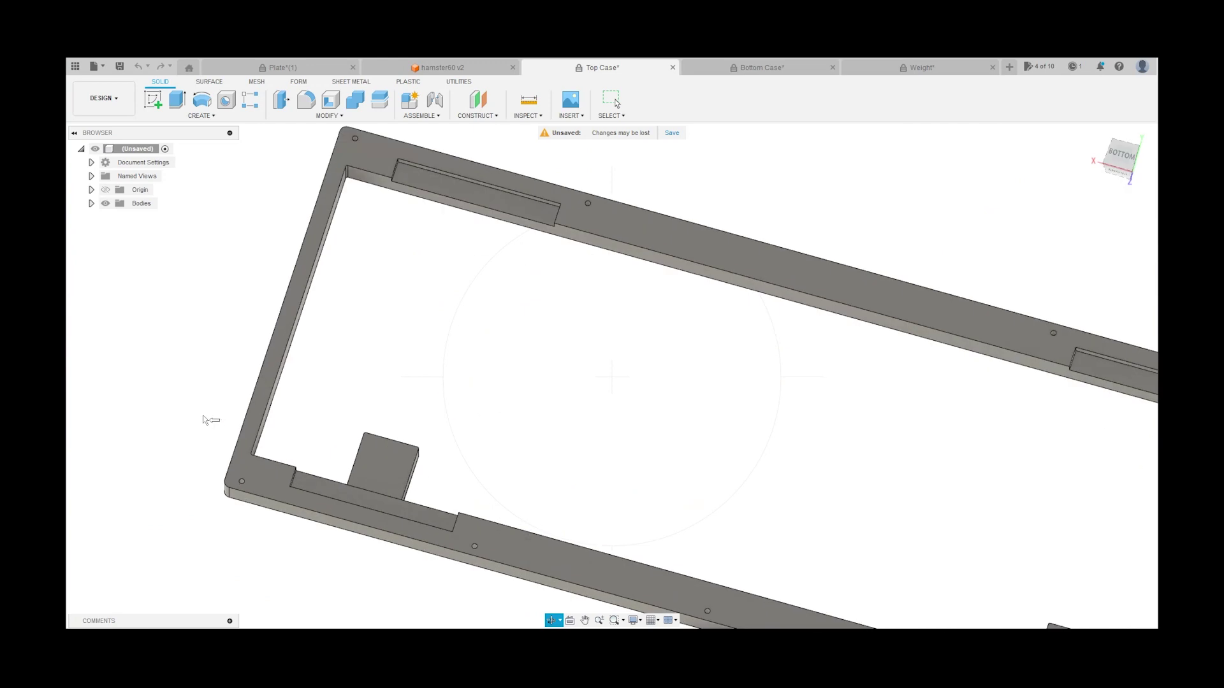
pyautogui.scroll(-4, 199, 410)
pyautogui.keyDown('shift'); pyautogui.moveTo(354, 289); pyautogui.dragTo(680, 478, button='middle'); pyautogui.keyUp('shift')
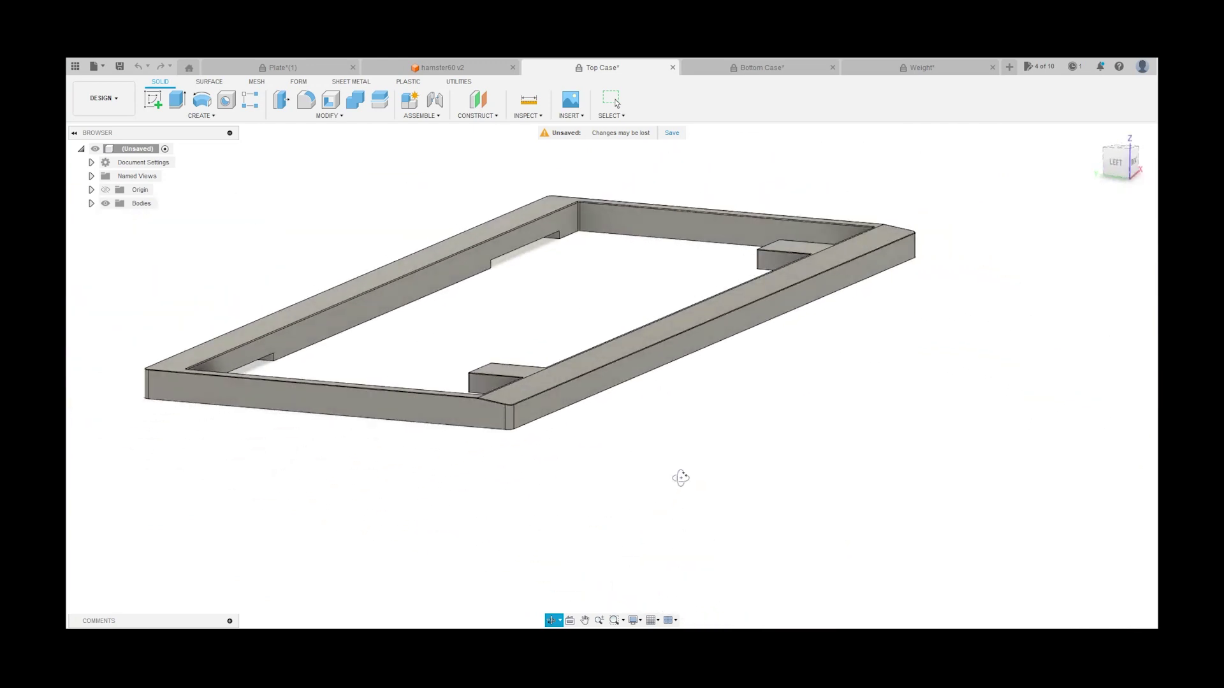
pyautogui.scroll(5, 508, 413)
pyautogui.keyDown('shift'); pyautogui.moveTo(625, 410); pyautogui.dragTo(628, 410, button='middle'); pyautogui.keyUp('shift')
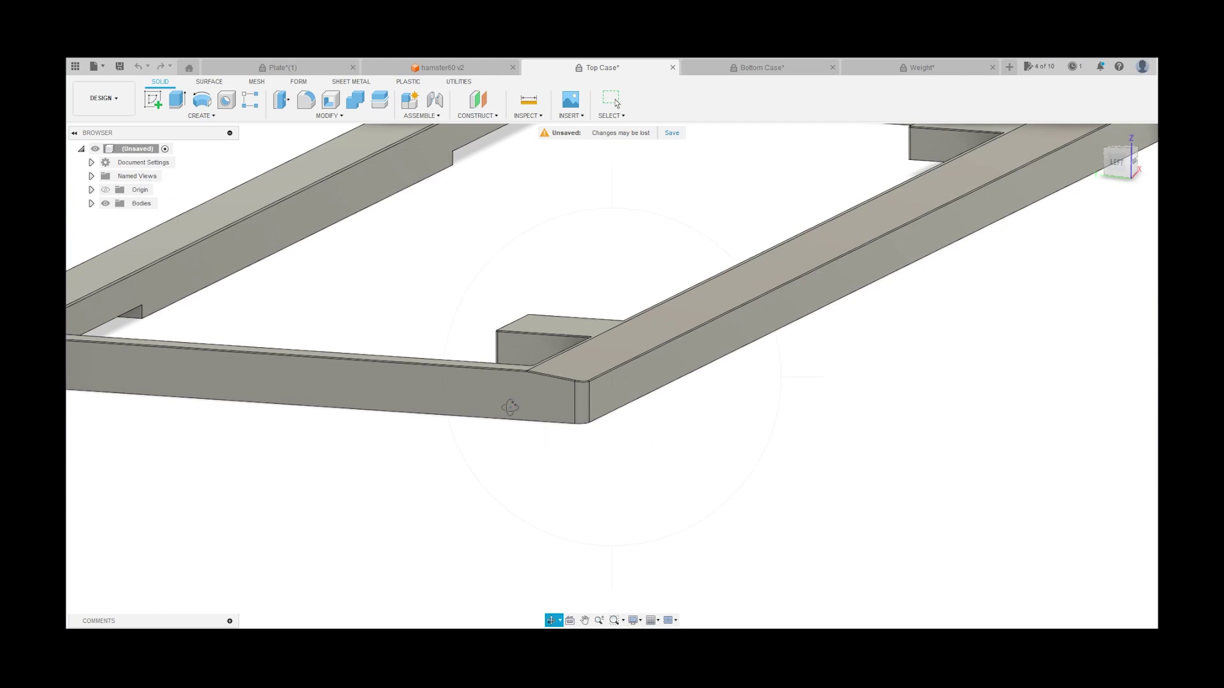
pyautogui.keyDown('shift'); pyautogui.moveTo(510, 407); pyautogui.dragTo(750, 265, button='middle'); pyautogui.keyUp('shift')
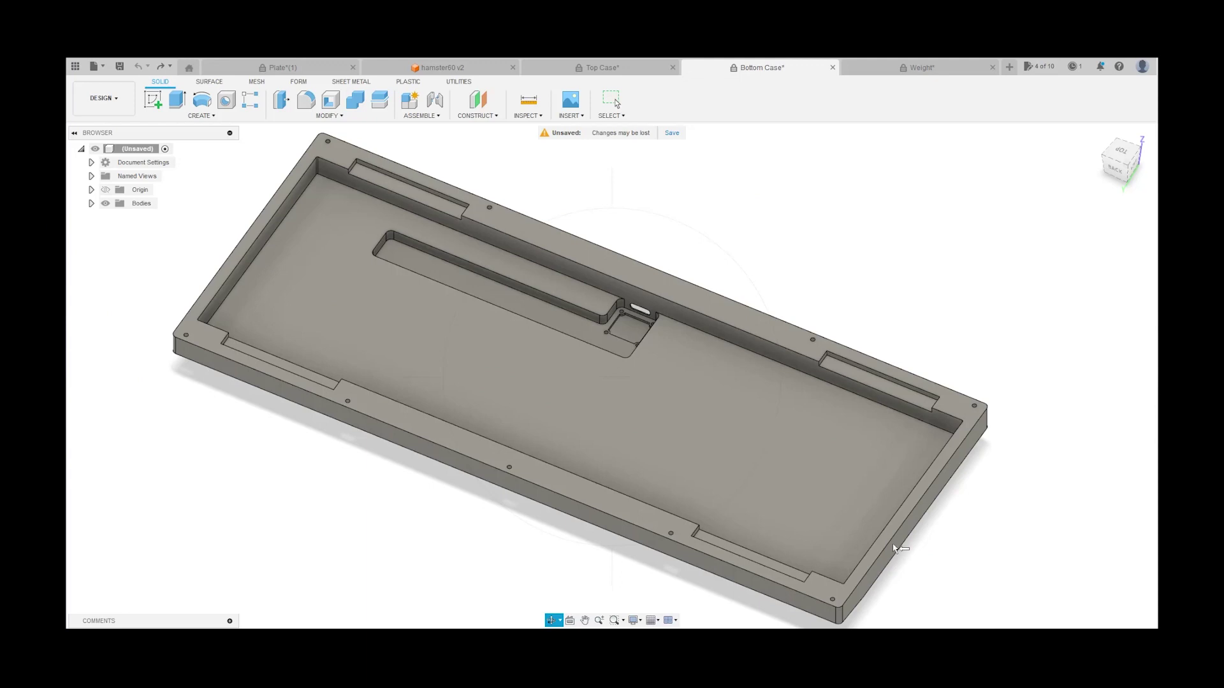
# Examine the Bottom Case interior, focusing on the port opening and the recessed pocket with screw holes beside it.
pyautogui.press('Escape')
pyautogui.click(546, 621)
pyautogui.moveTo(637, 484); pyautogui.dragTo(568, 278)
pyautogui.moveTo(569, 321); pyautogui.dragTo(566, 417)
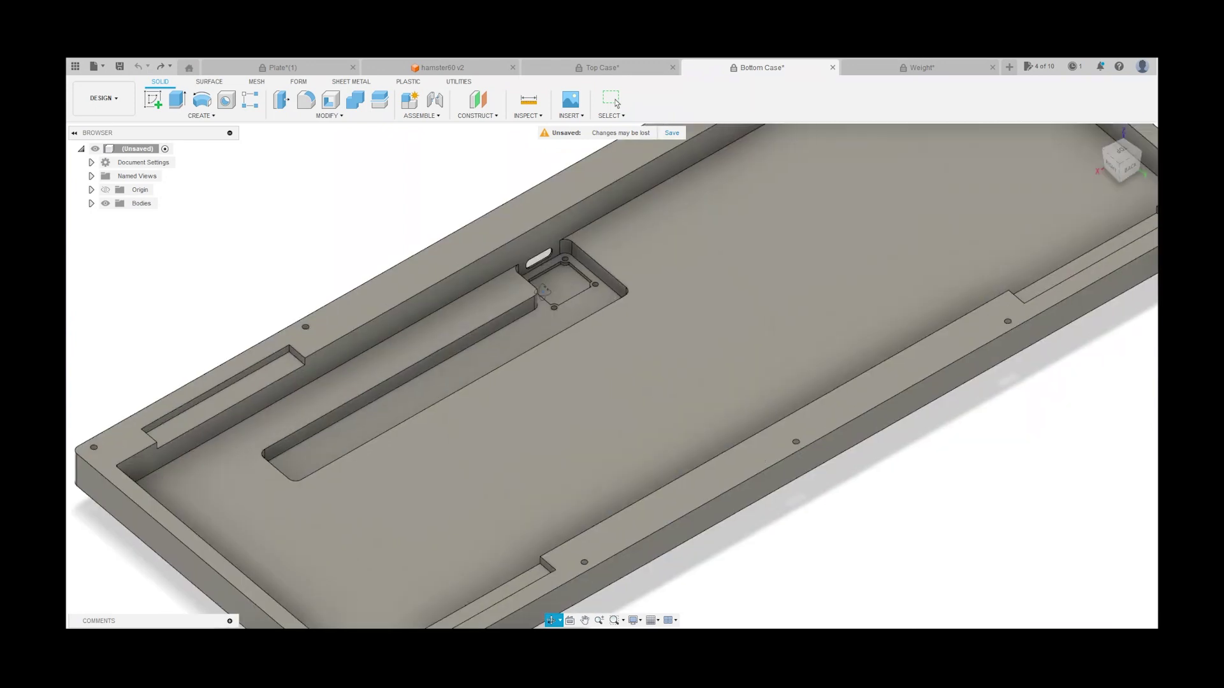
pyautogui.scroll(5, 554, 353)
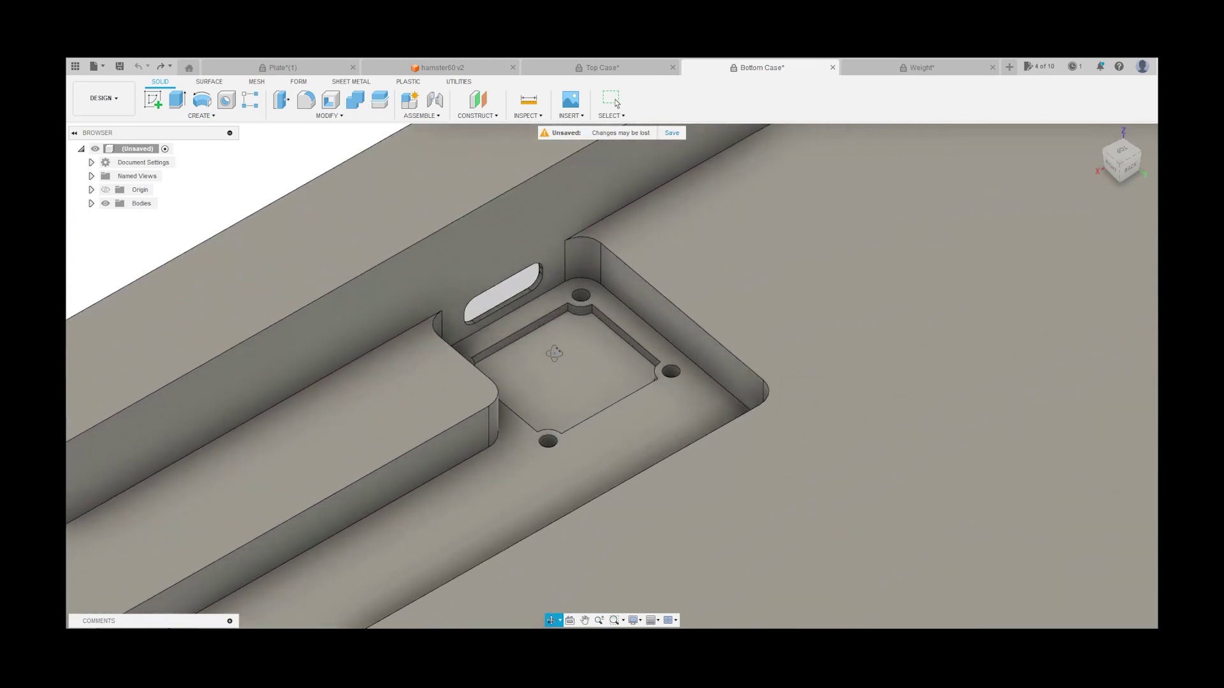
pyautogui.scroll(1, 554, 353)
pyautogui.scroll(-8, 828, 290)
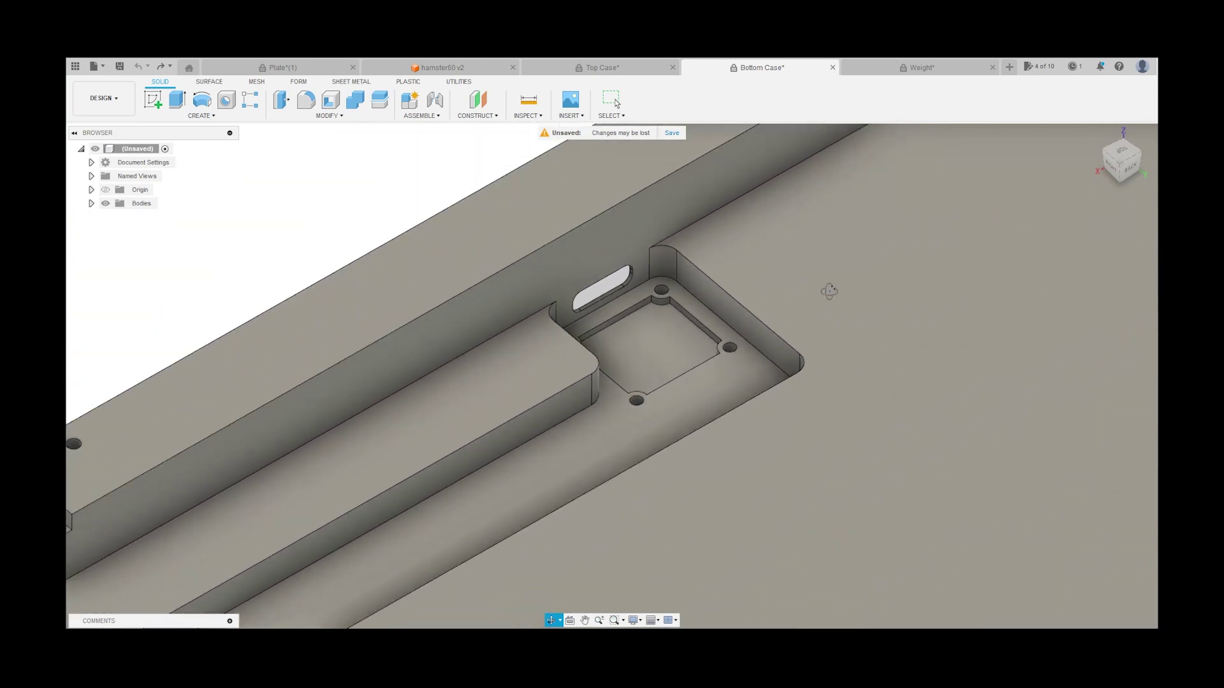
# Examine the whole Bottom Case, then the rectangular rim recess and the screw holes near its corner.
pyautogui.scroll(-4, 611, 323)
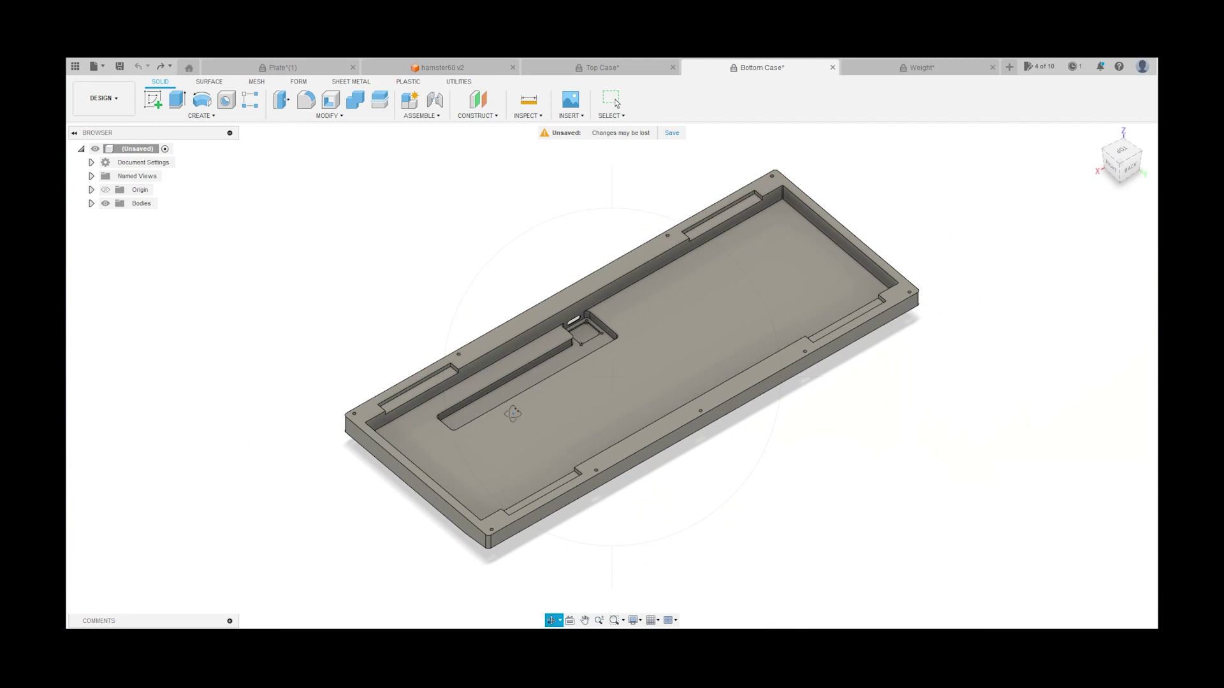
pyautogui.scroll(2, 619, 373)
pyautogui.scroll(8, 707, 452)
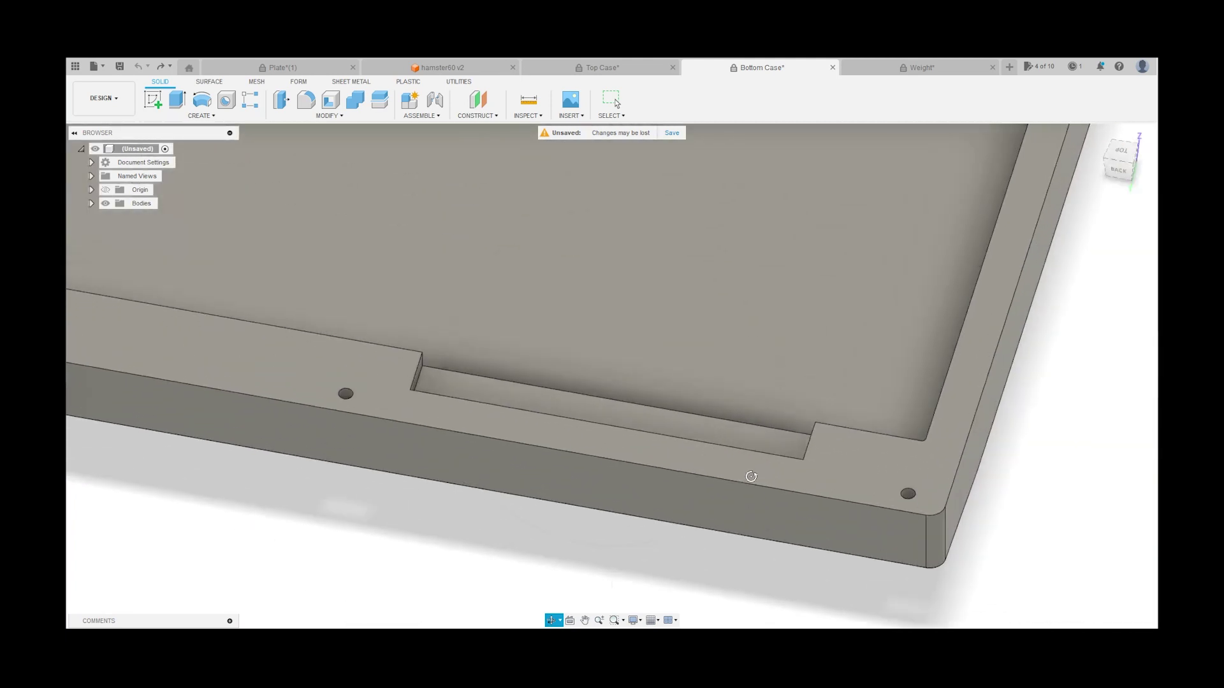
pyautogui.scroll(-3, 937, 553)
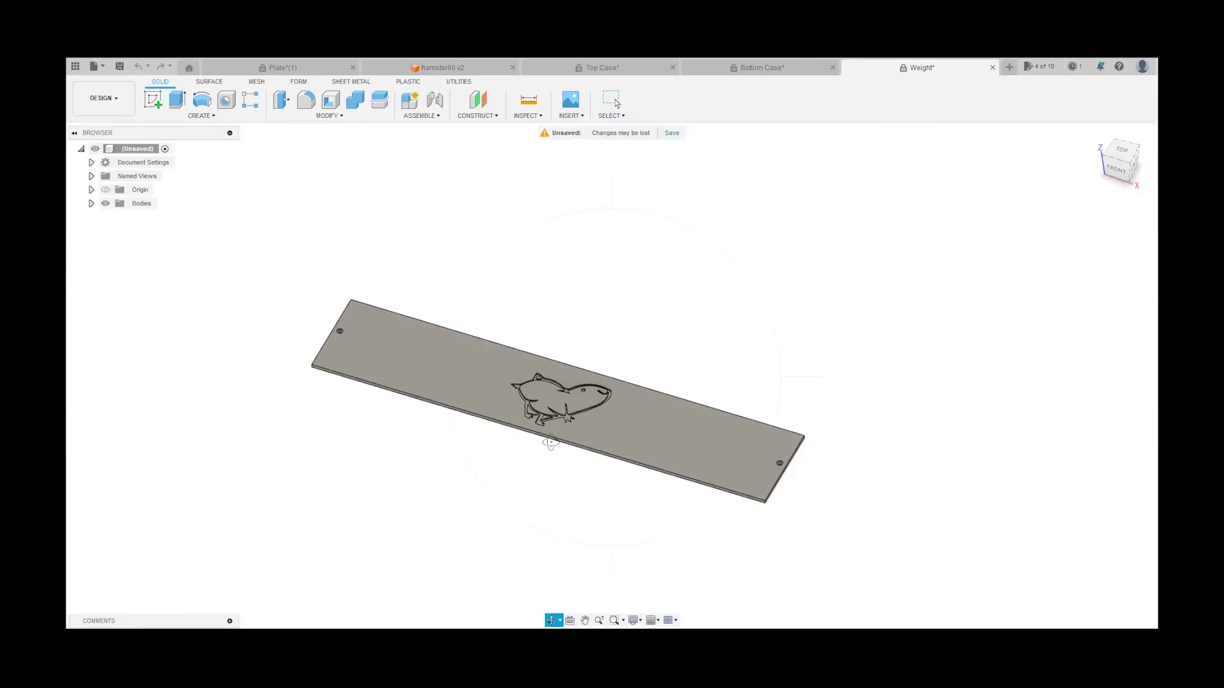
# Examine the engraved animal outline in the middle of the Weight plate and the counterbored screw hole near its end.
pyautogui.scroll(5, 551, 442)
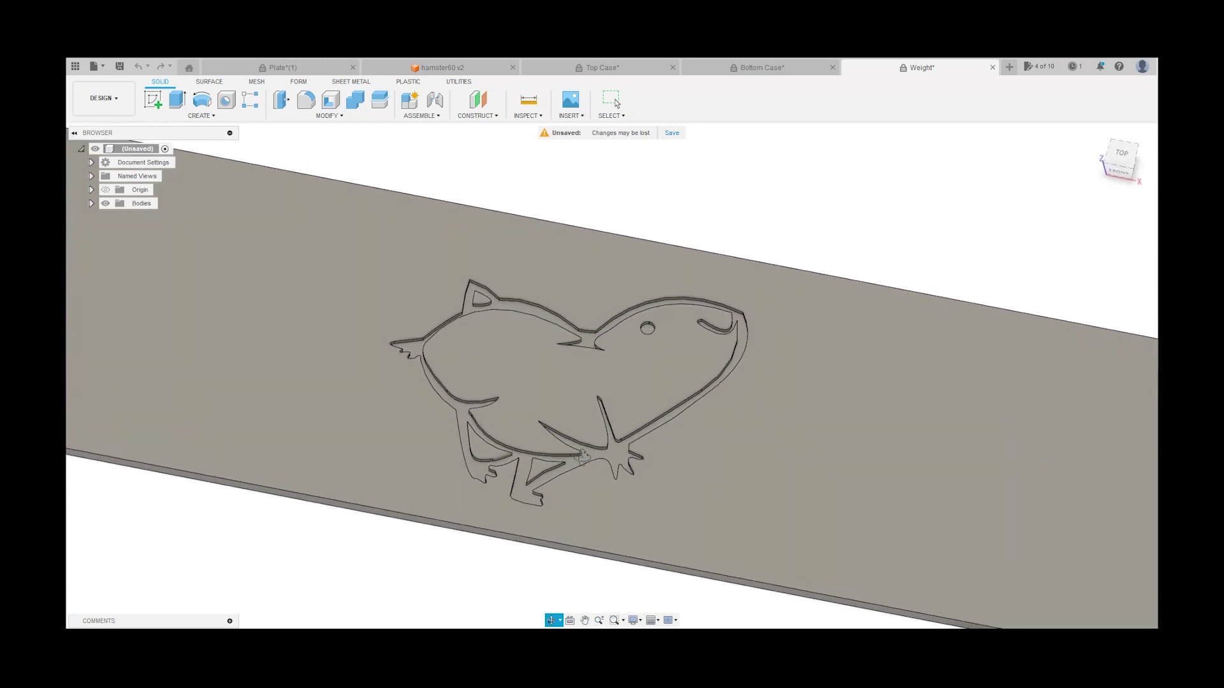
pyautogui.moveTo(582, 456); pyautogui.dragTo(558, 473)
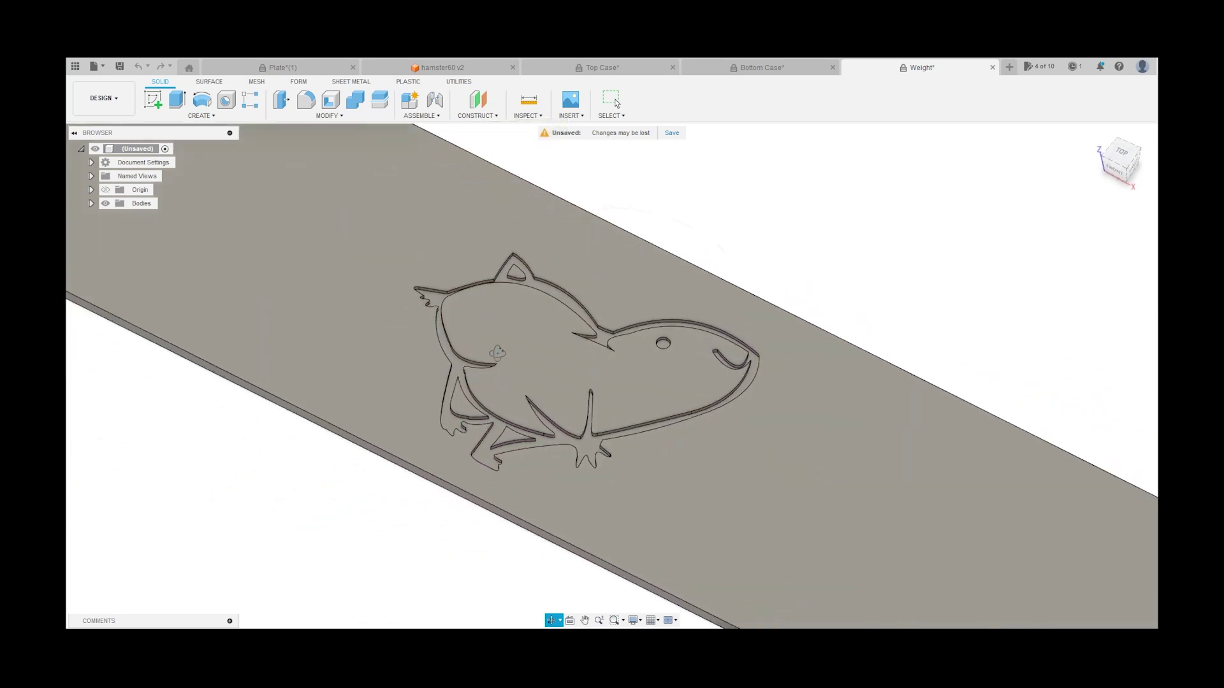
pyautogui.scroll(-5, 867, 514)
pyautogui.scroll(10, 869, 516)
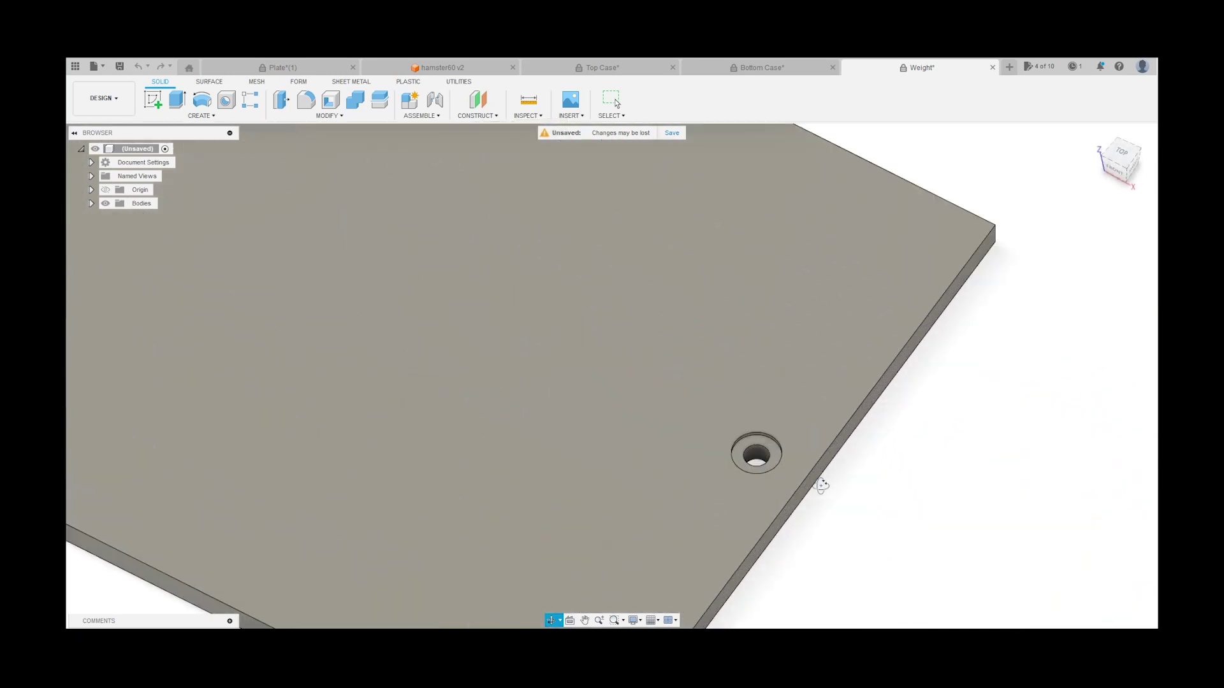
pyautogui.moveTo(825, 511); pyautogui.dragTo(823, 500)
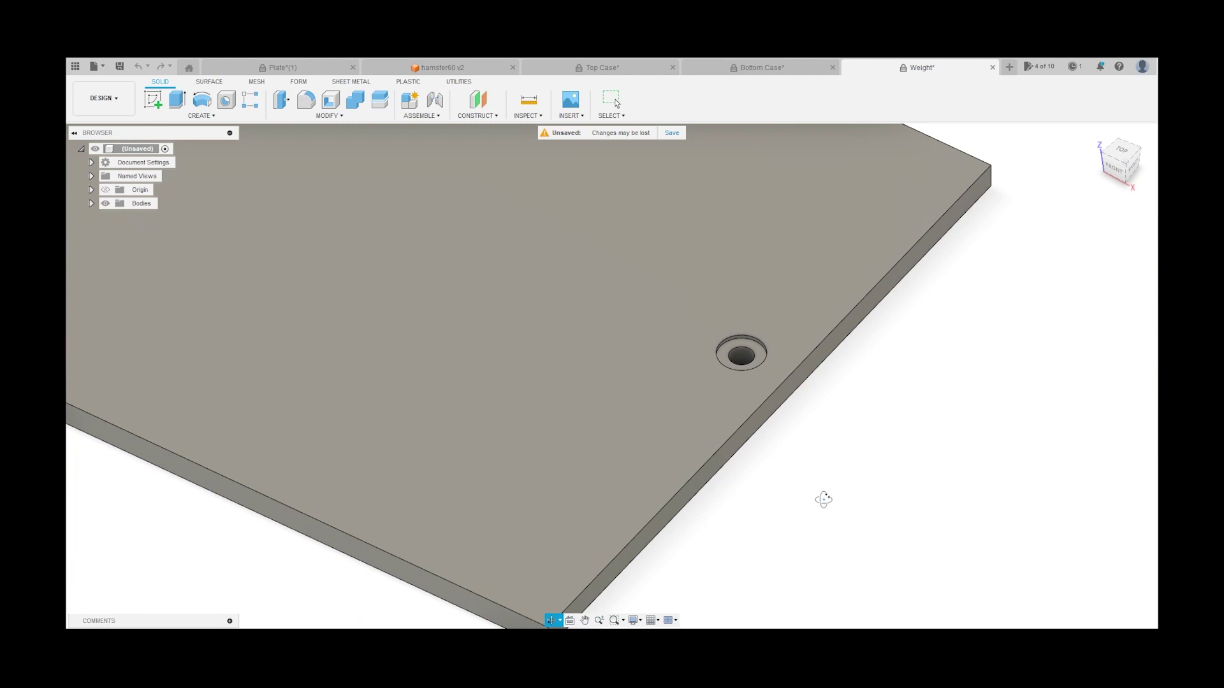
pyautogui.scroll(-8, 918, 554)
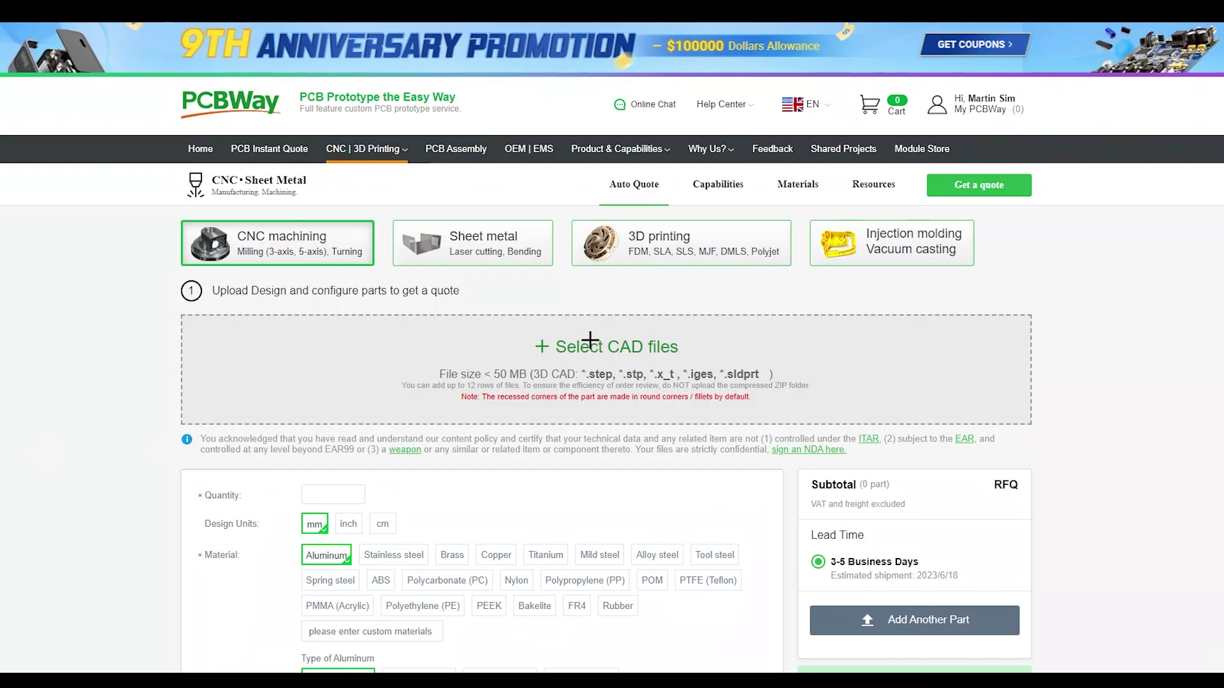
# Upload Bottom Case.step from the Cad Files folder to the PCBWay CNC machining quote page.
pyautogui.click(587, 341)
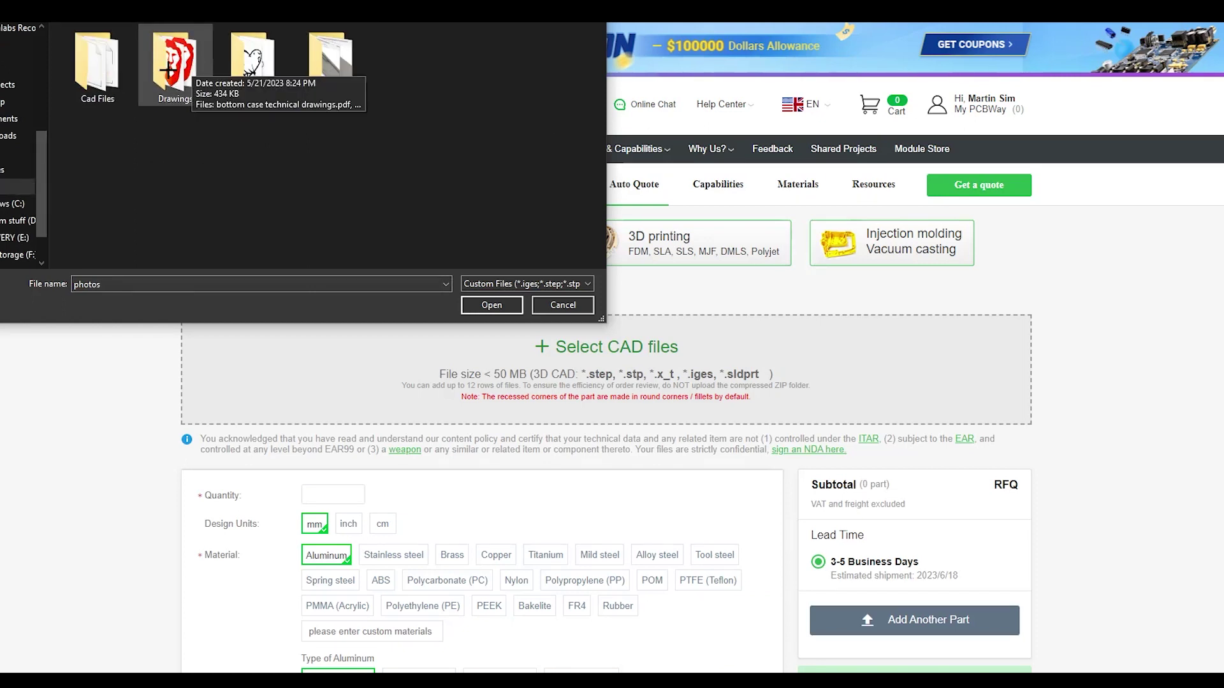
pyautogui.doubleClick(97, 73)
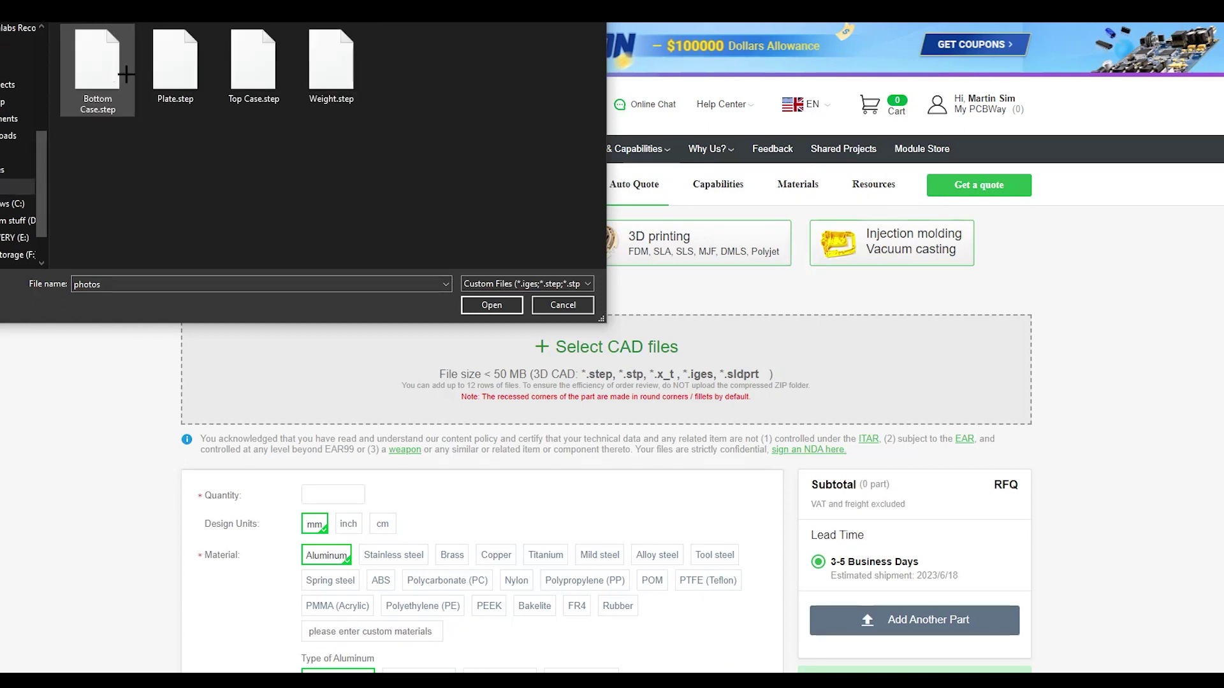
pyautogui.click(92, 65)
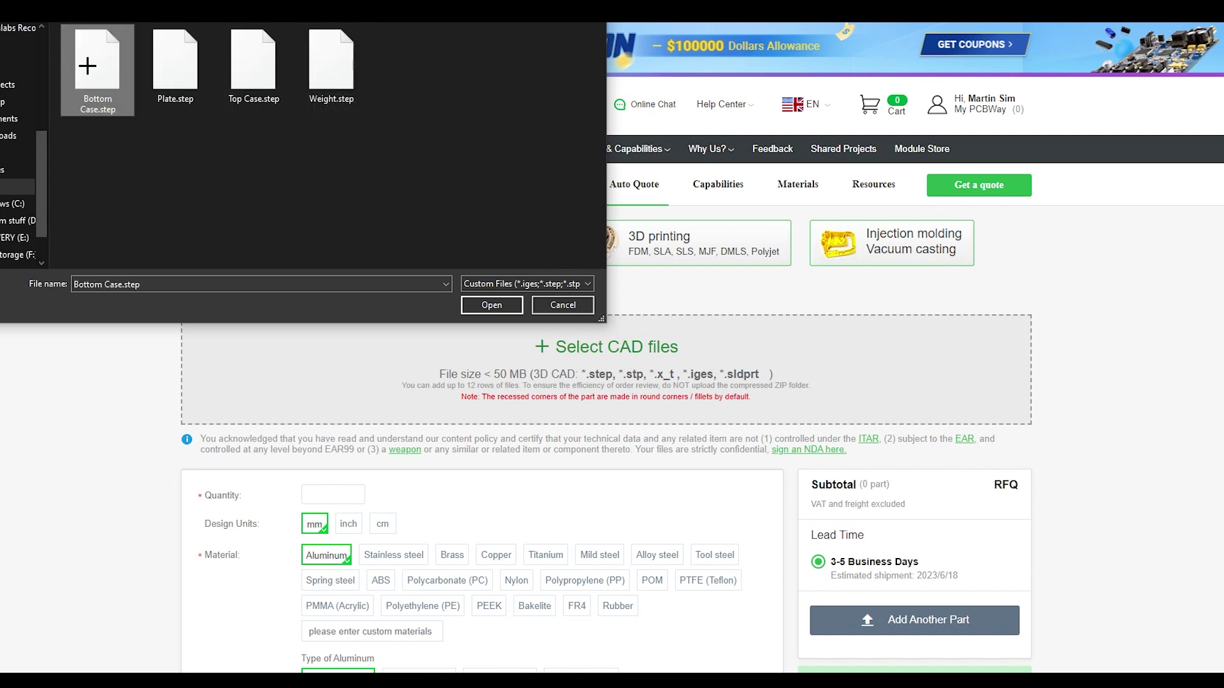
pyautogui.click(510, 306)
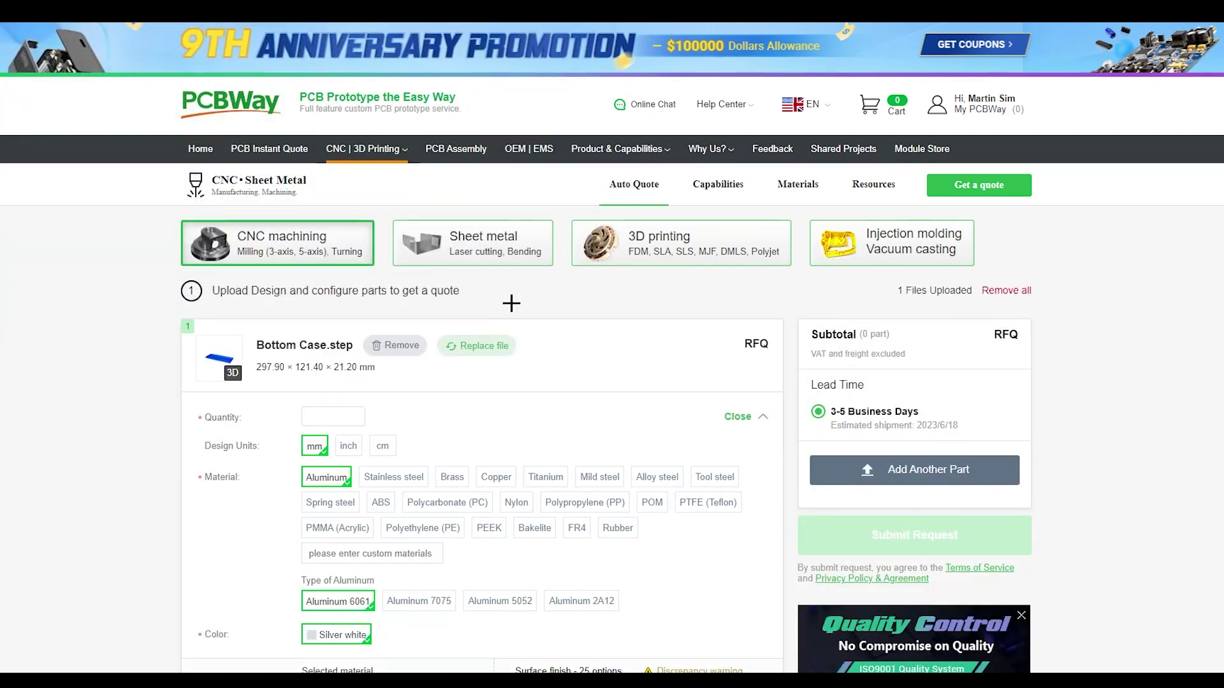
# Set the Bottom Case quantity to 1, with design units in mm and aluminum as the material.
pyautogui.scroll(-1, 510, 304)
pyautogui.click(315, 346)
pyautogui.click(343, 402)
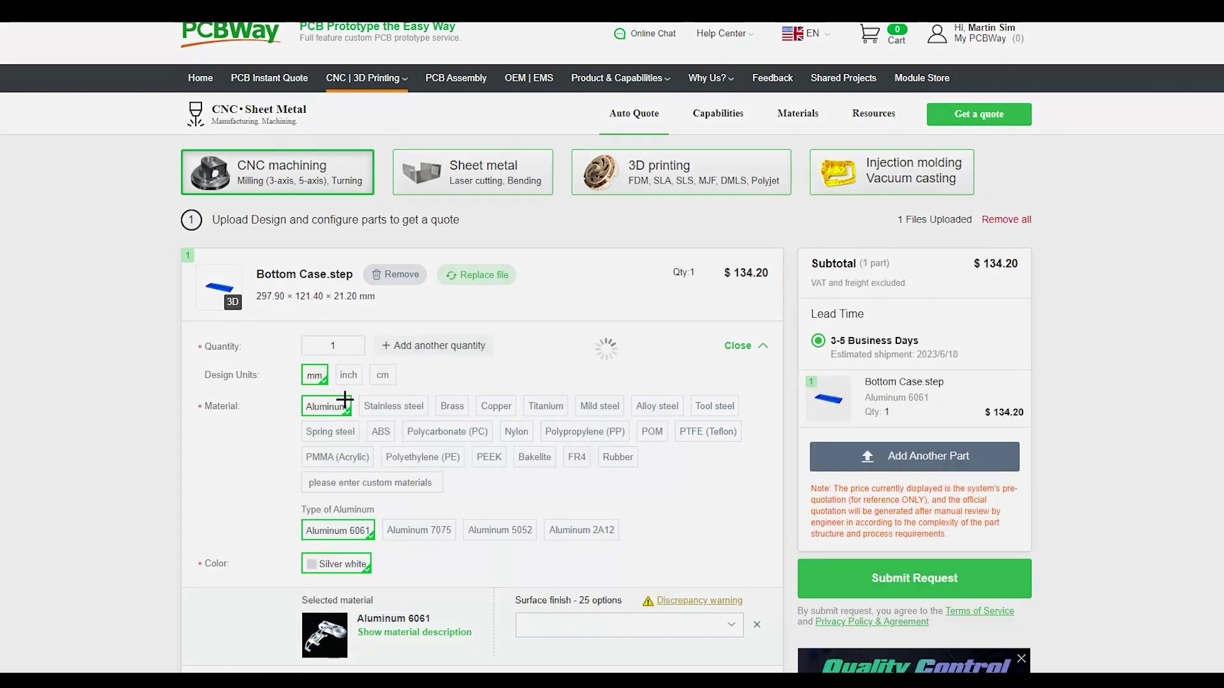
pyautogui.click(316, 376)
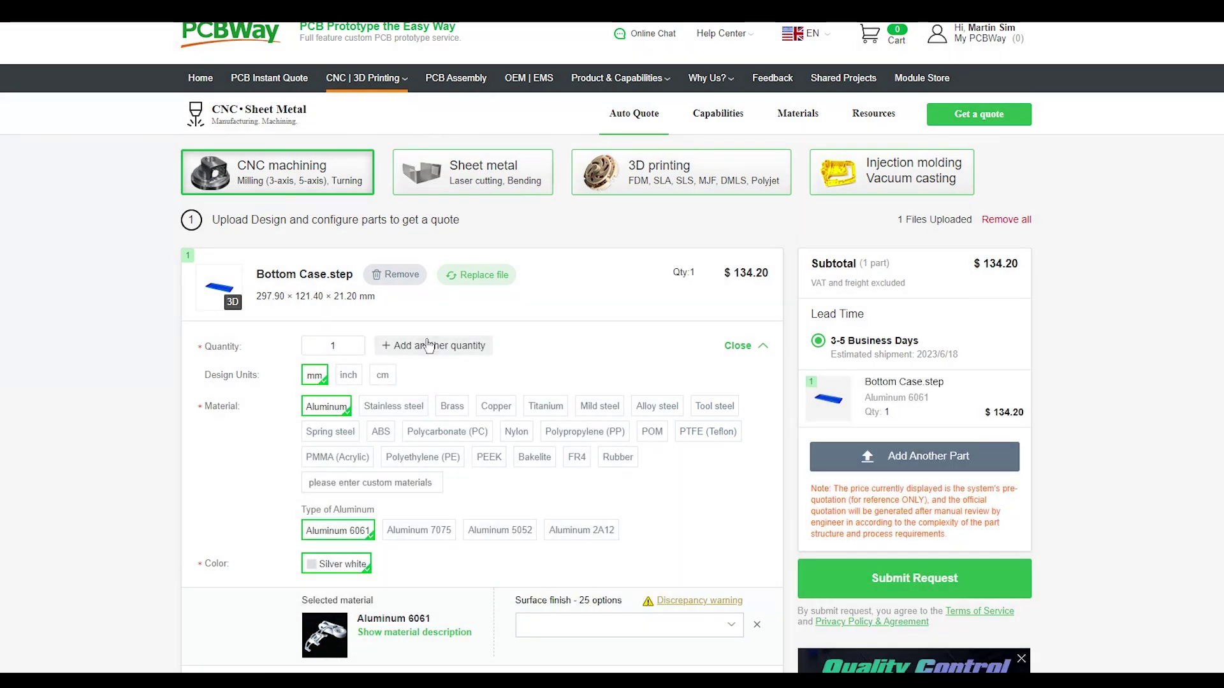
# Set the surface finish to Bead blast + Anodized color in Natural and acknowledge the anodizing rack marks notice.
pyautogui.scroll(-2, 427, 350)
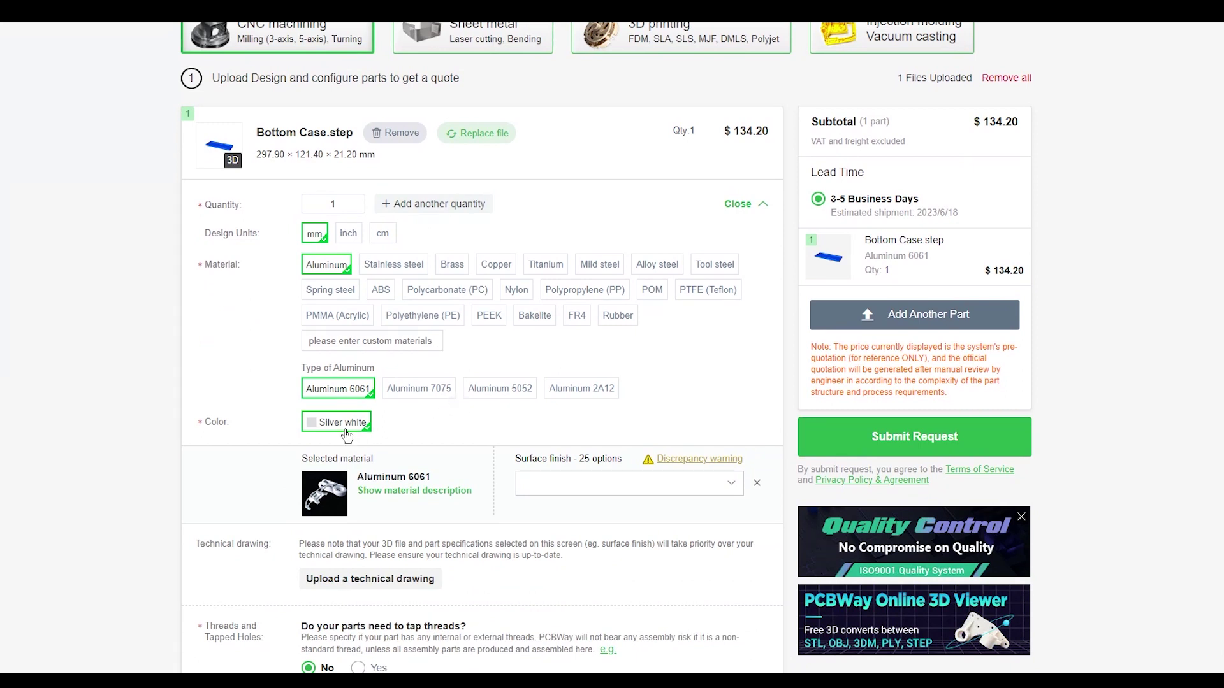
pyautogui.scroll(-2, 383, 432)
pyautogui.click(601, 348)
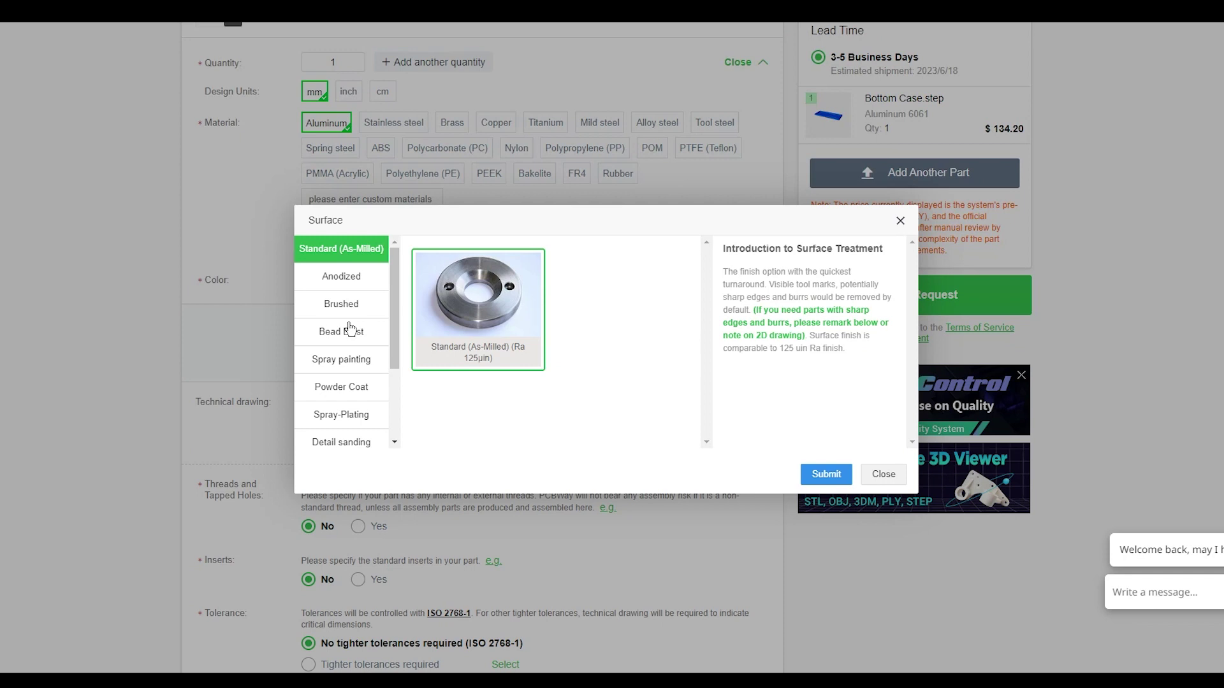
pyautogui.click(343, 278)
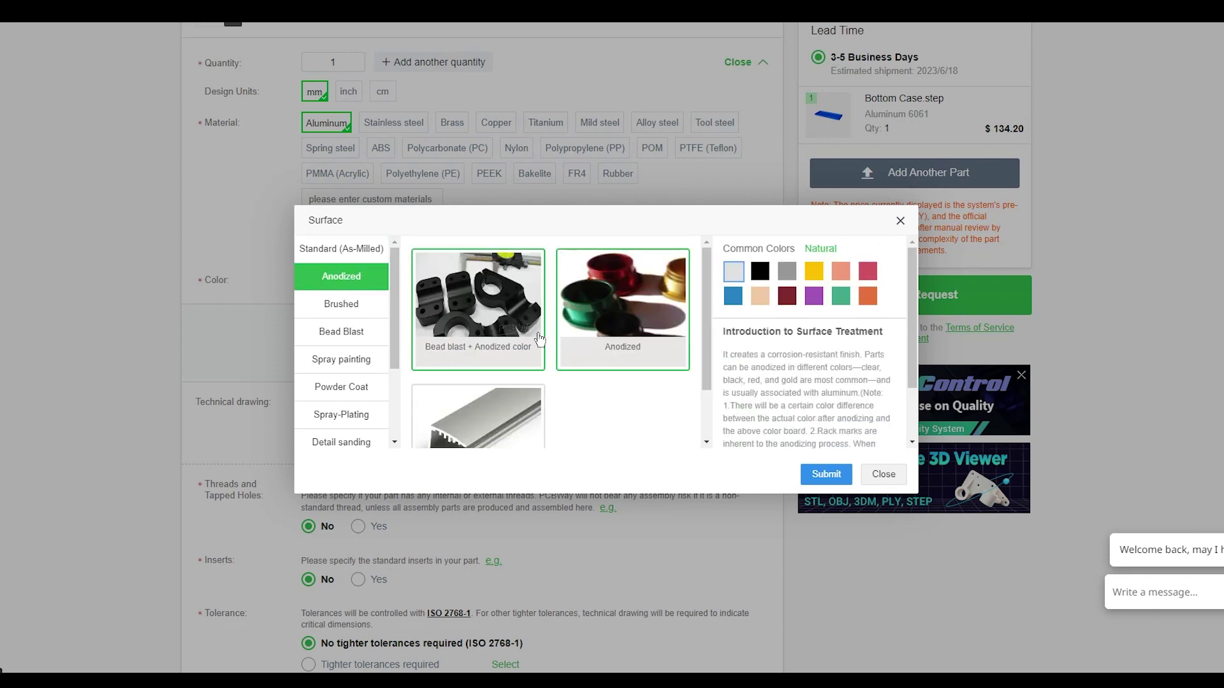
pyautogui.click(488, 312)
pyautogui.click(826, 474)
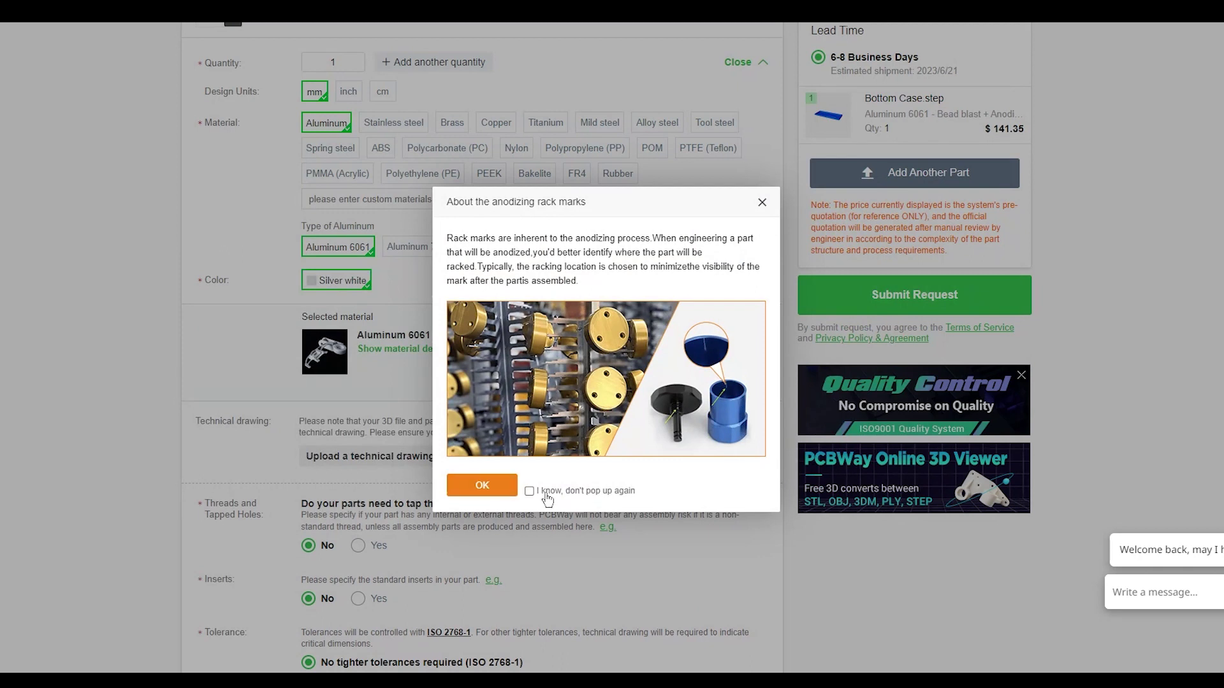
pyautogui.click(495, 477)
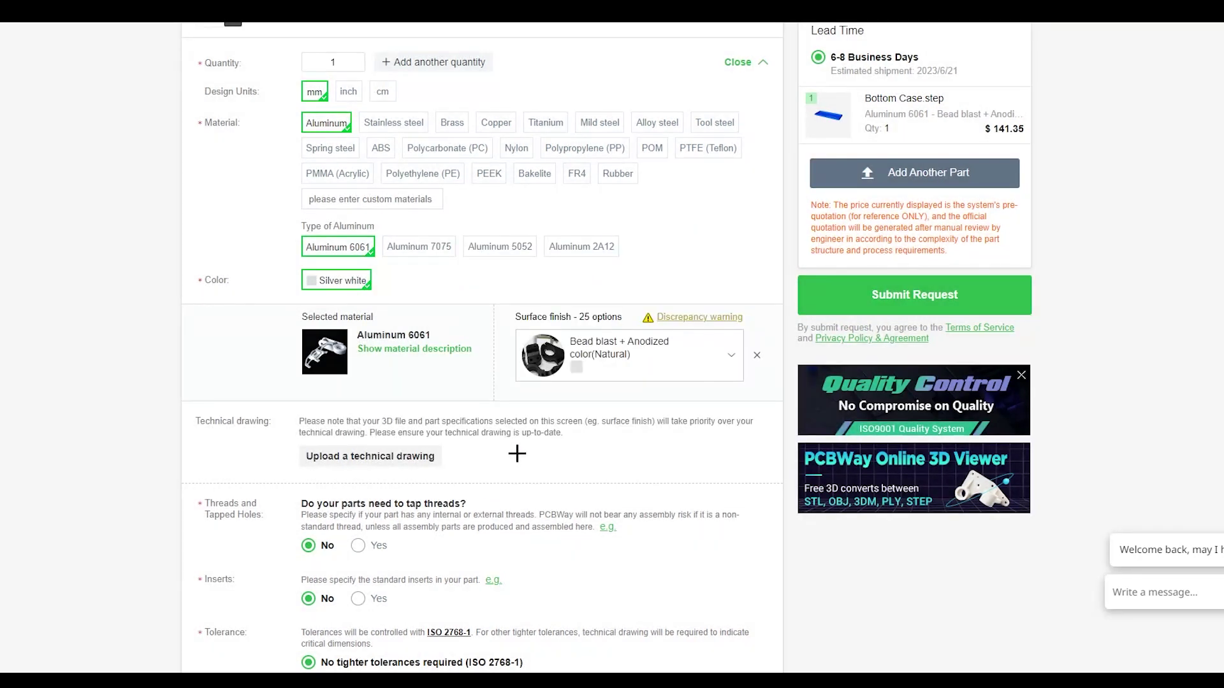
# Attach bottom case technical drawings.pdf from the Drawings folder as the part's technical drawing.
pyautogui.scroll(-1, 517, 452)
pyautogui.click(396, 384)
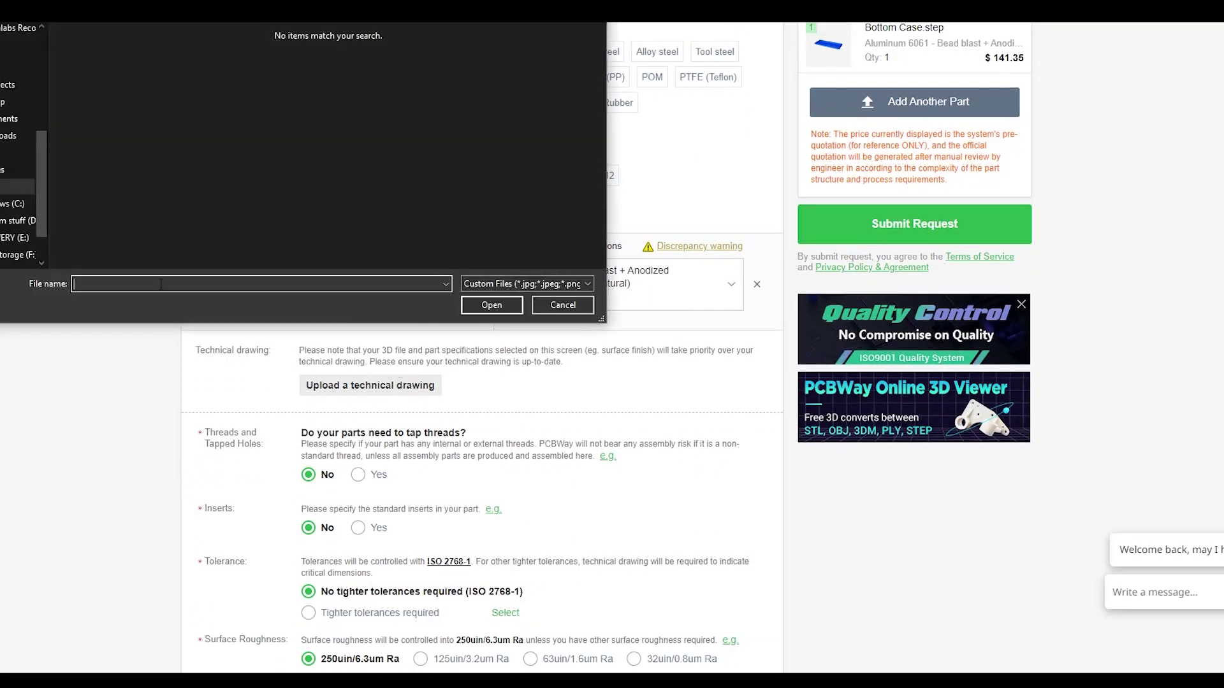
pyautogui.click(19, 186)
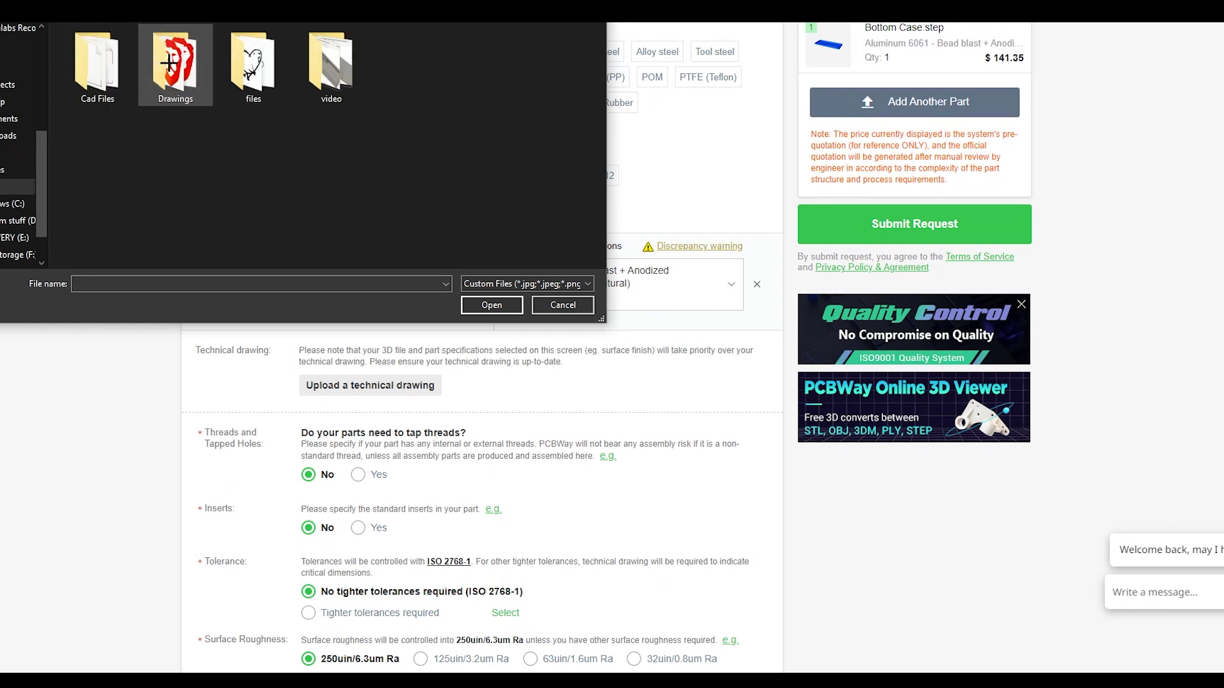
pyautogui.doubleClick(169, 62)
pyautogui.click(97, 61)
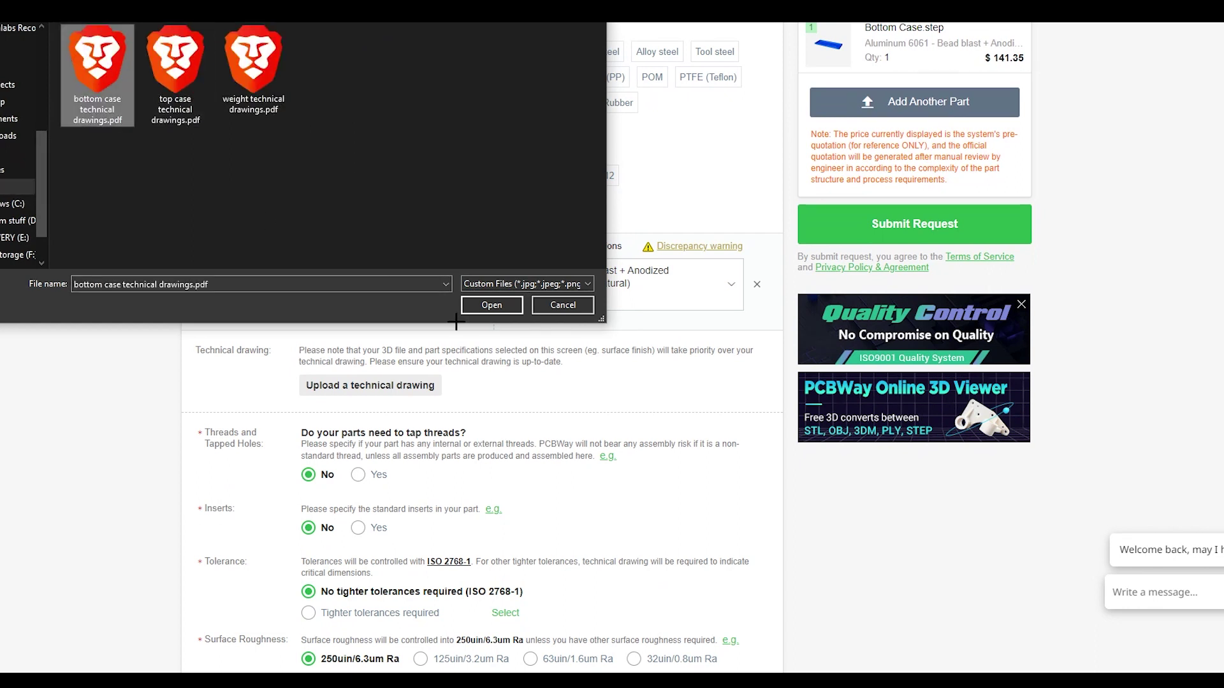
pyautogui.click(474, 305)
# Specify that the part needs tapped threads and review the remaining tolerance, finish, inspection and application options.
pyautogui.scroll(-4, 492, 394)
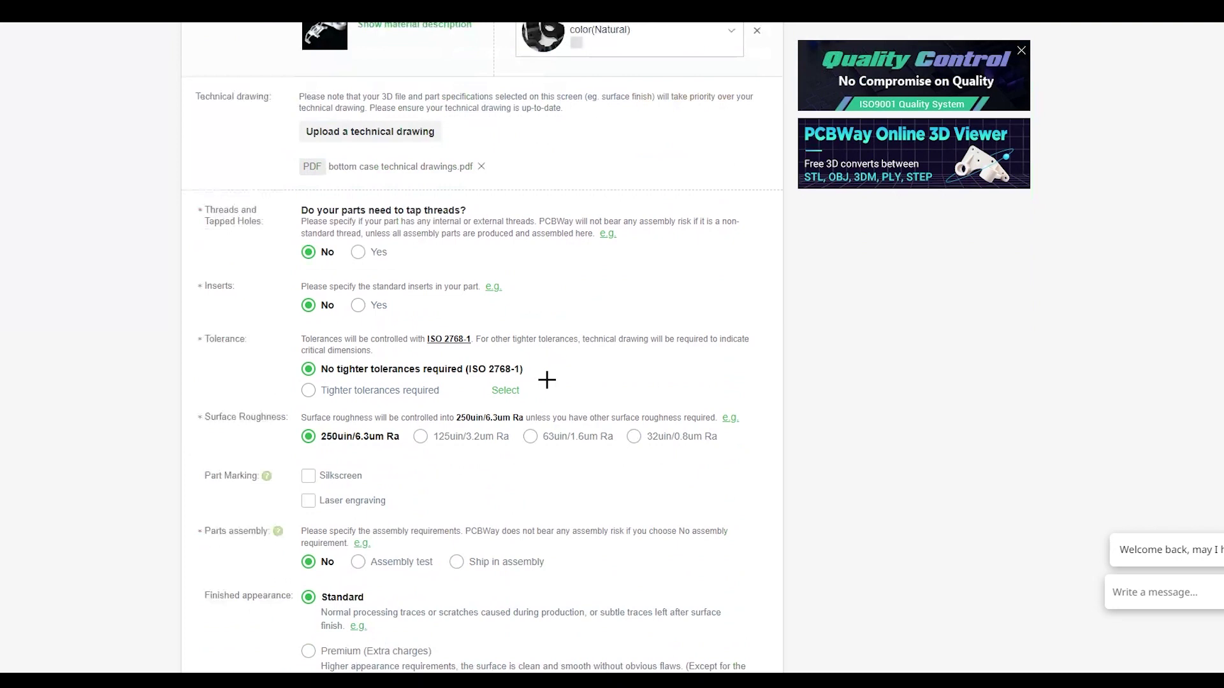
pyautogui.click(358, 223)
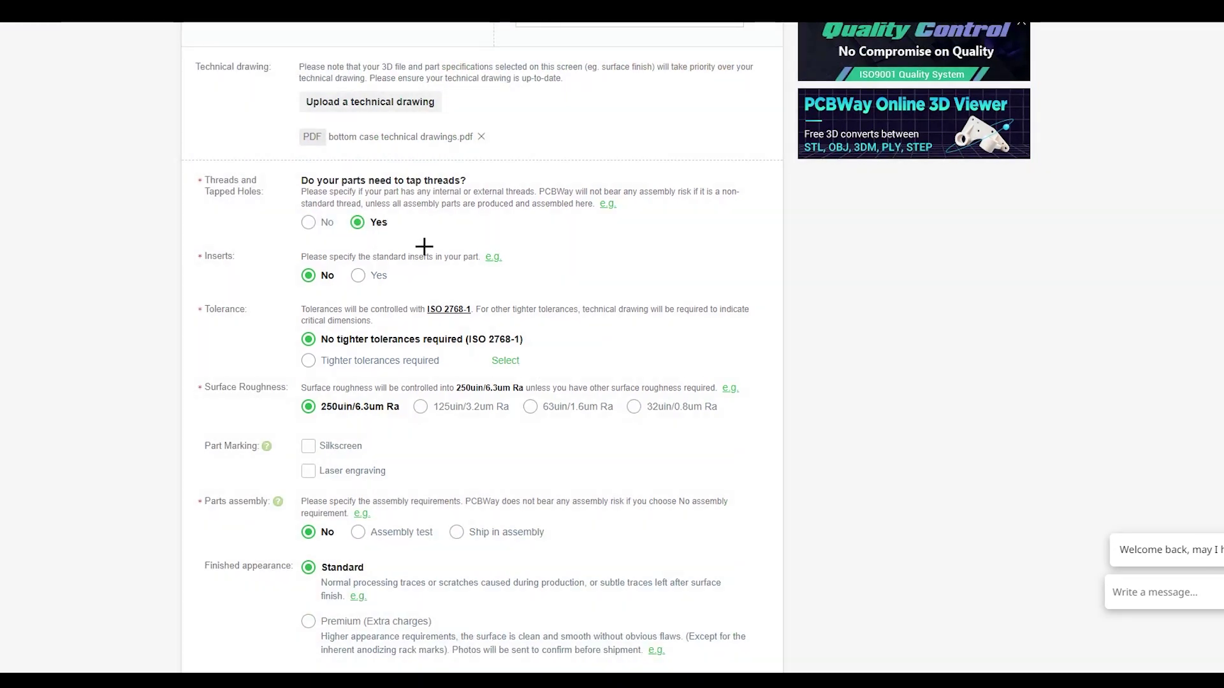
pyautogui.scroll(-3, 667, 265)
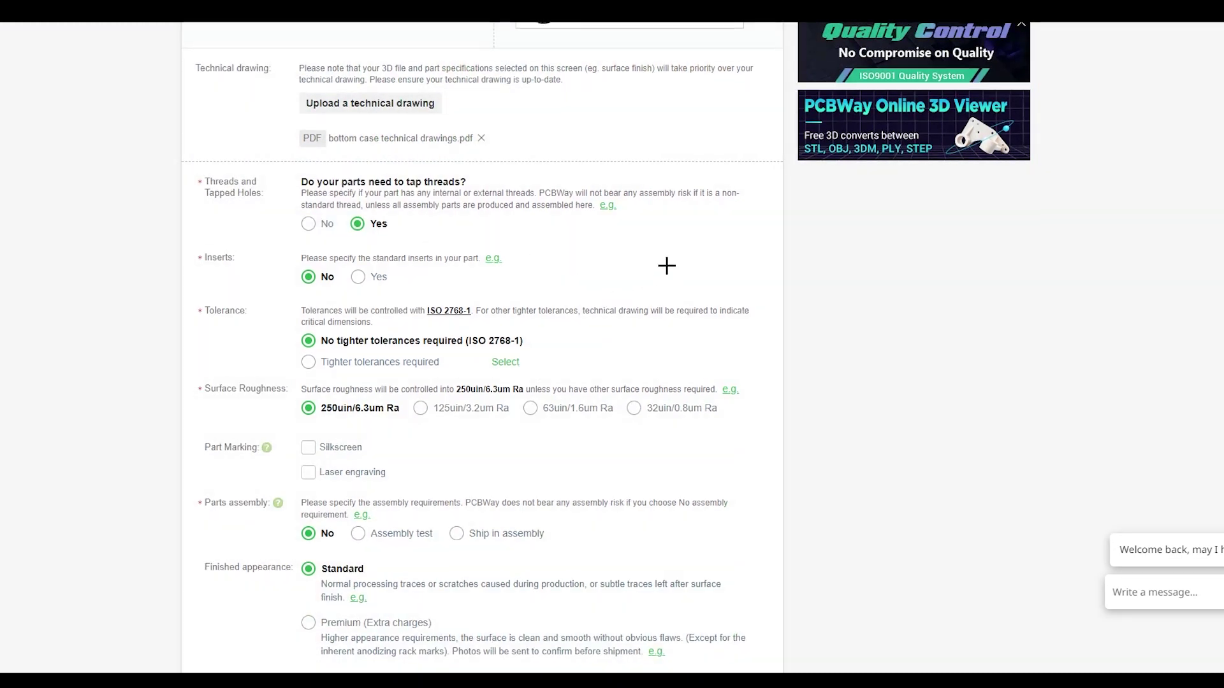
pyautogui.scroll(-4, 927, 285)
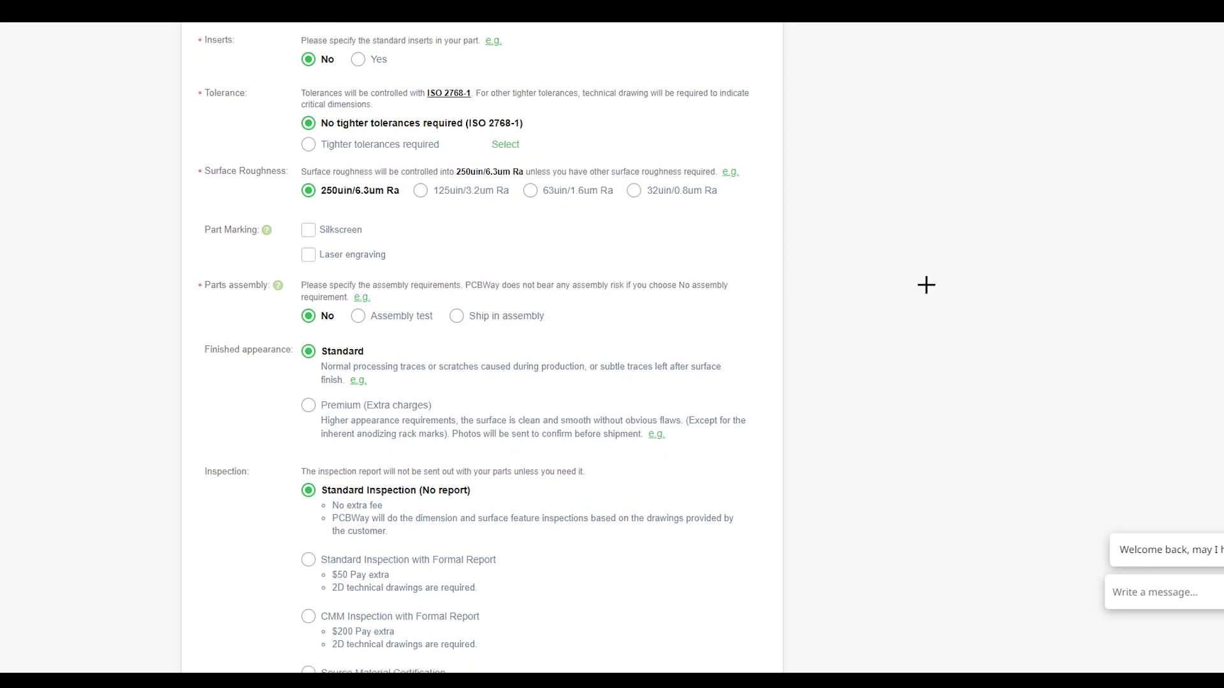
pyautogui.scroll(-3, 927, 285)
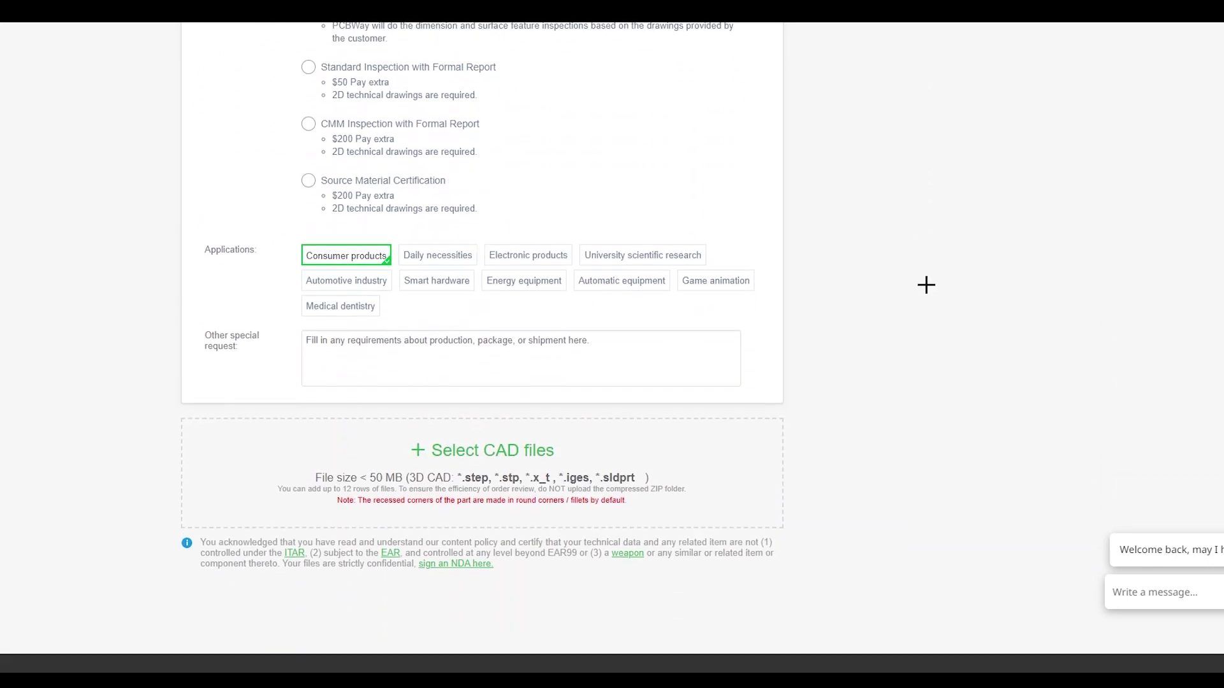
pyautogui.scroll(-1, 926, 285)
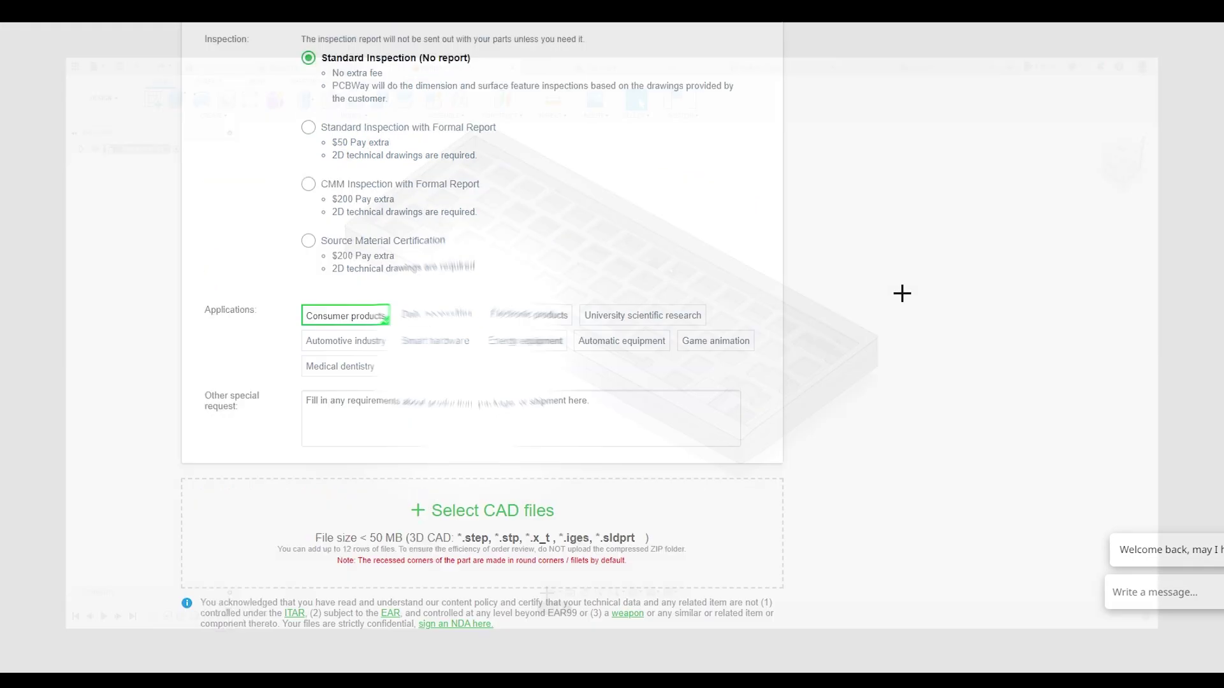